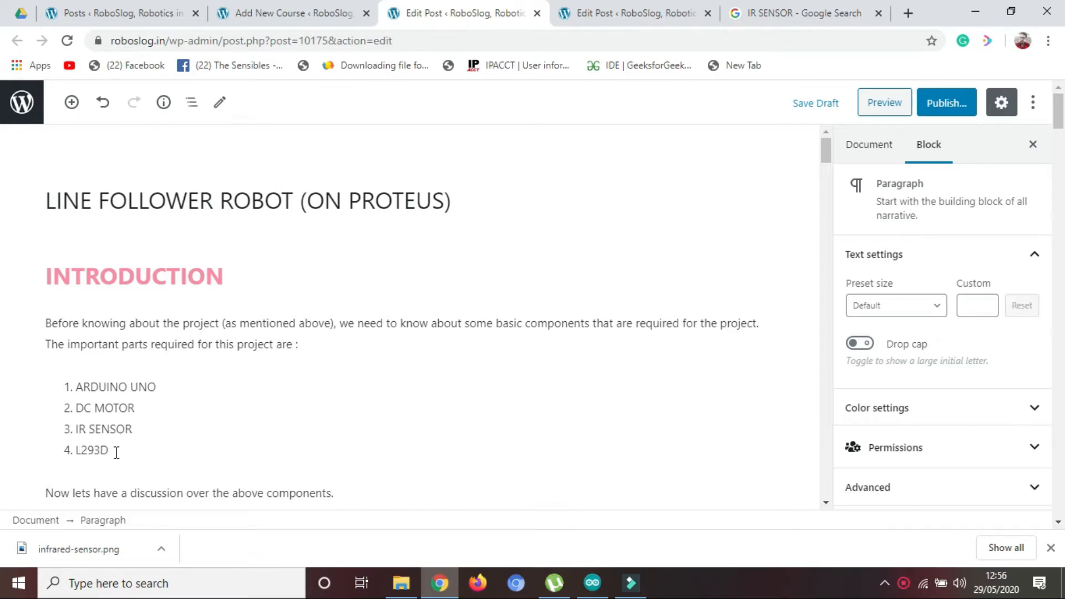
Step: Review the line follower post's Arduino Uno introduction and specifications, plus the L293D motor driver diagram and pin configuration table
{"action": "scroll", "coordinate": [115, 453], "scroll_direction": "down", "scroll_amount": 7}
{"action": "scroll", "coordinate": [115, 452], "scroll_direction": "down", "scroll_amount": 3}
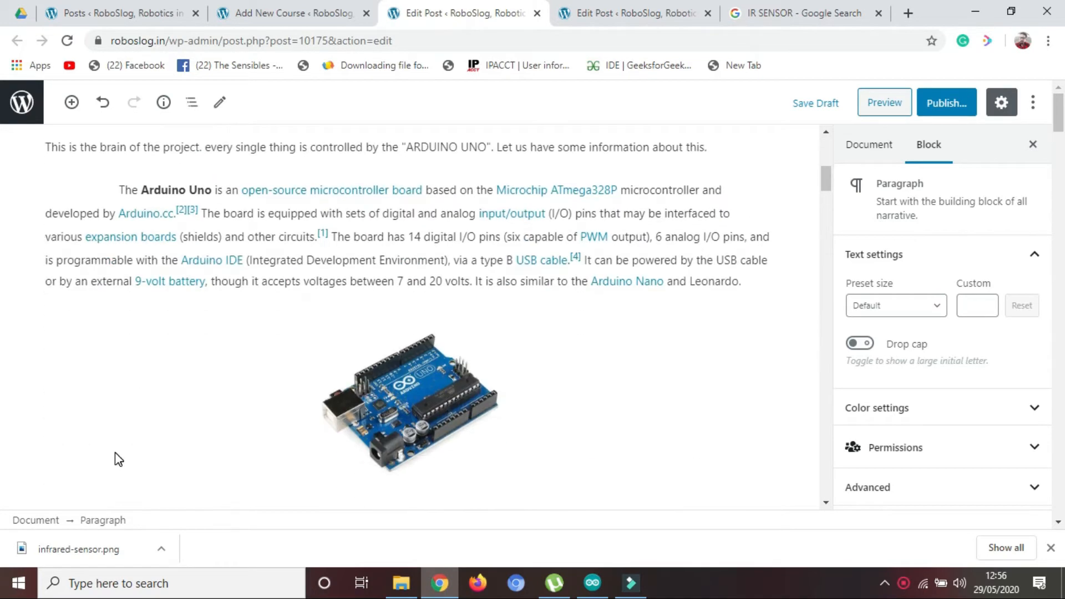
{"action": "scroll", "coordinate": [115, 452], "scroll_direction": "down", "scroll_amount": 6}
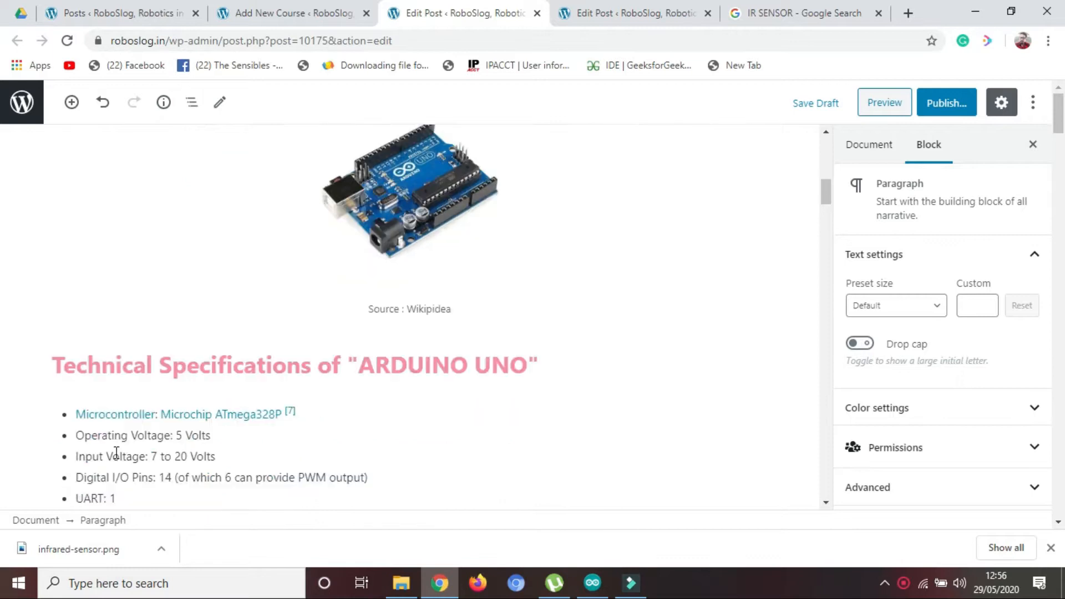
{"action": "scroll", "coordinate": [116, 452], "scroll_direction": "down", "scroll_amount": 5}
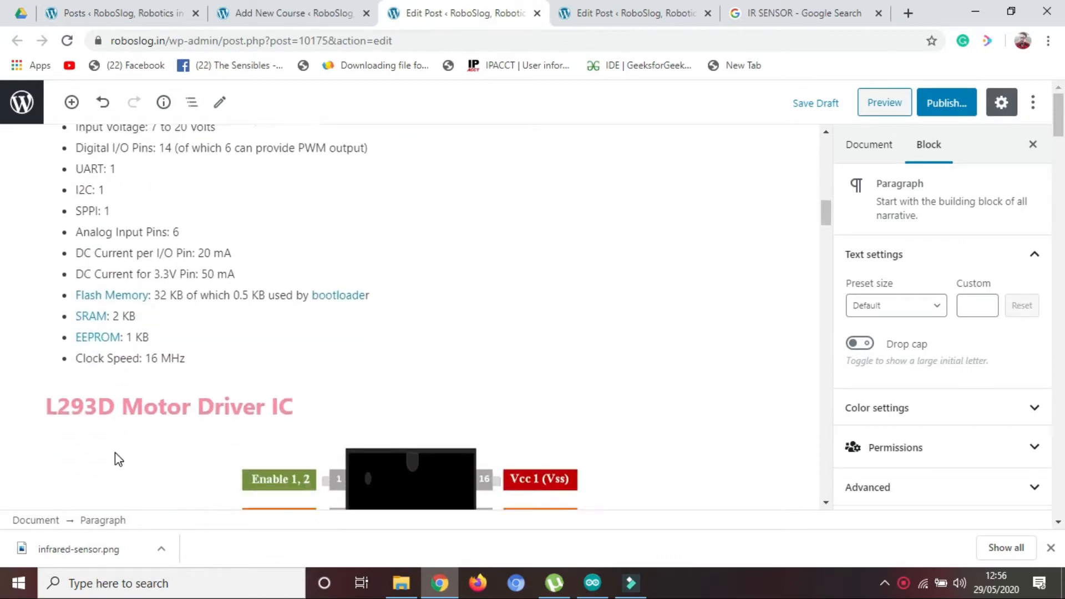
{"action": "scroll", "coordinate": [118, 460], "scroll_direction": "down", "scroll_amount": 2}
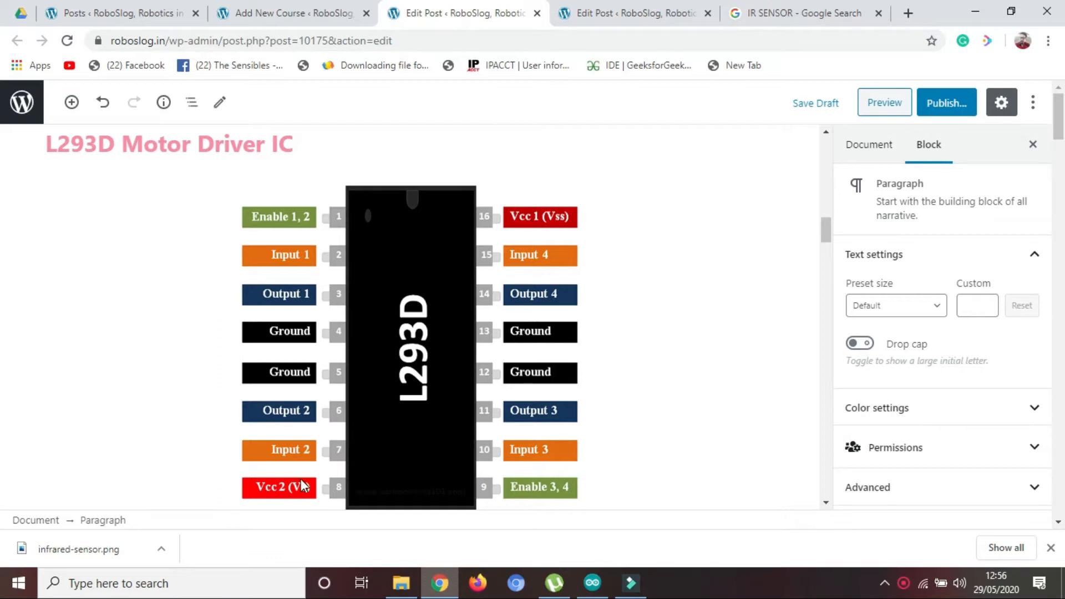
{"action": "scroll", "coordinate": [302, 486], "scroll_direction": "down", "scroll_amount": 8}
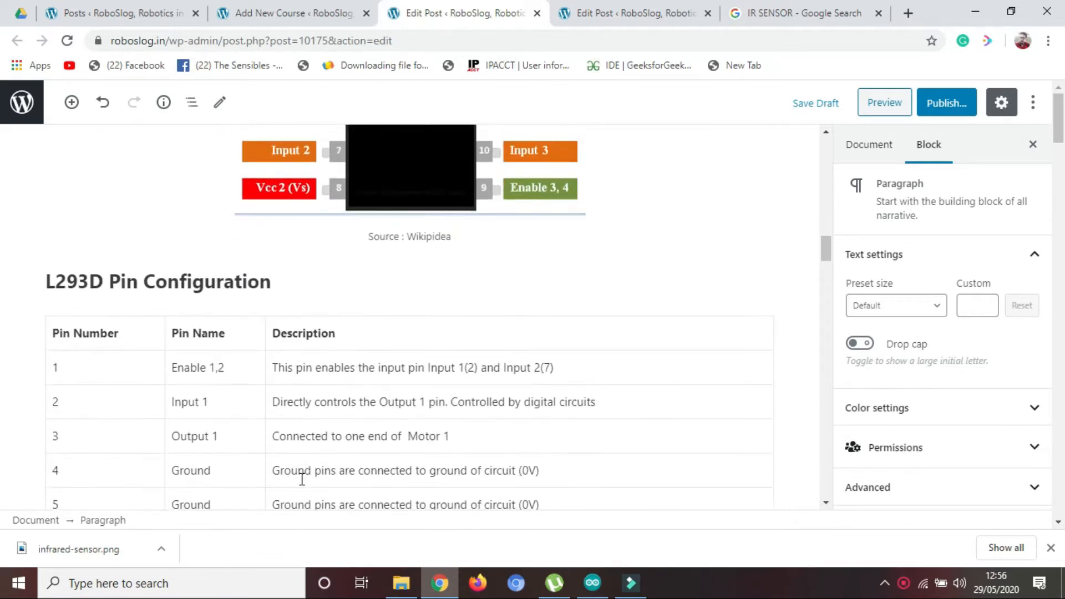
{"action": "scroll", "coordinate": [302, 480], "scroll_direction": "down", "scroll_amount": 2}
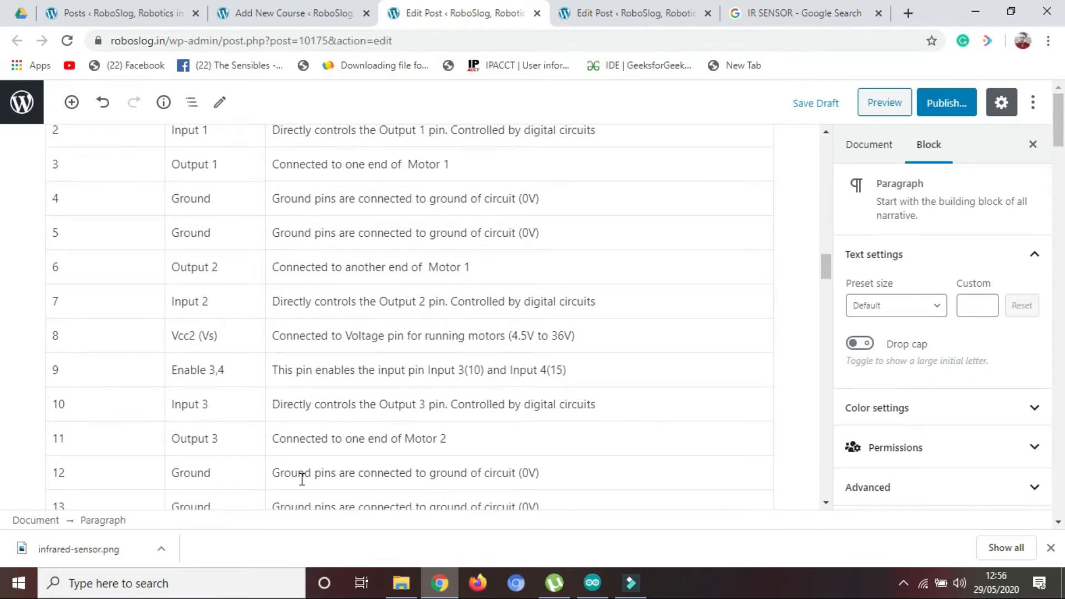
{"action": "scroll", "coordinate": [303, 479], "scroll_direction": "up", "scroll_amount": 5}
{"action": "scroll", "coordinate": [303, 478], "scroll_direction": "down", "scroll_amount": 5}
{"action": "scroll", "coordinate": [303, 480], "scroll_direction": "down", "scroll_amount": 5}
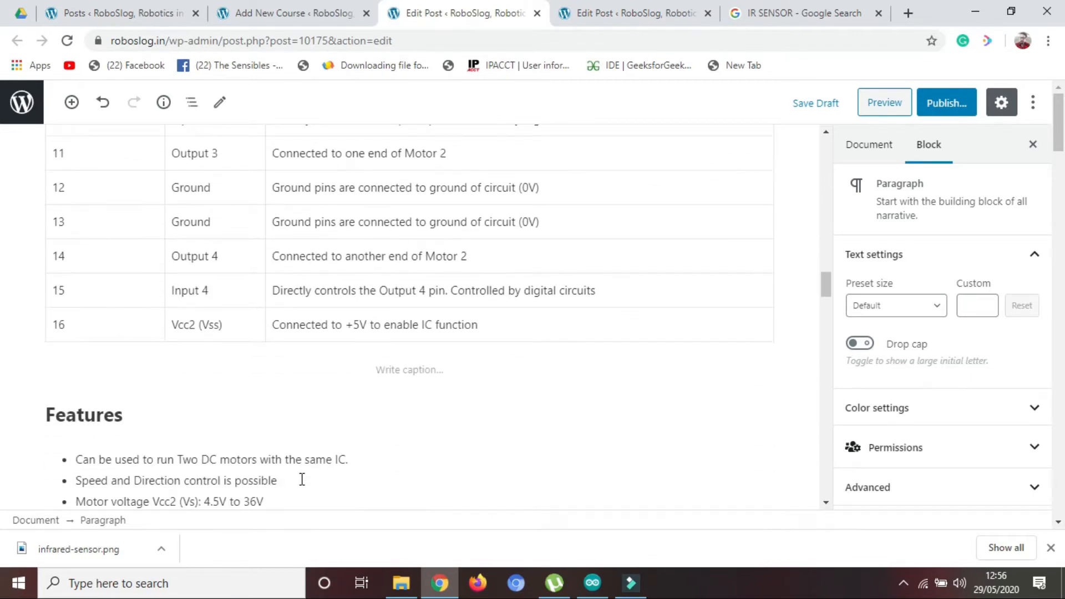
{"action": "scroll", "coordinate": [302, 480], "scroll_direction": "up", "scroll_amount": 3}
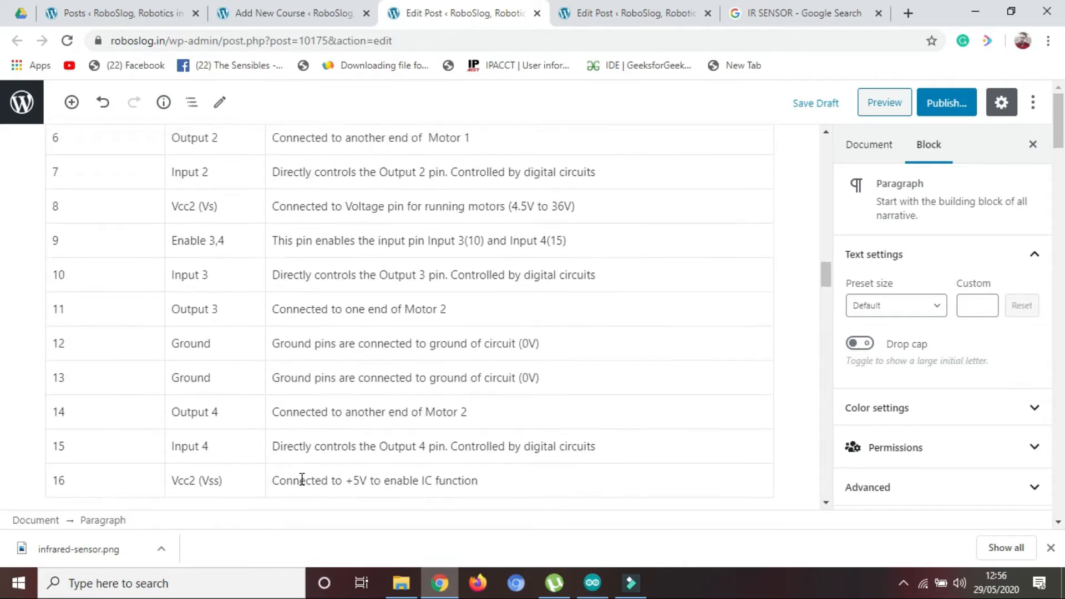
Step: Examine the post's IR sensor explanation and pictures, along with the Proteus schematic in the circuit section
{"action": "scroll", "coordinate": [303, 479], "scroll_direction": "down", "scroll_amount": 6}
{"action": "scroll", "coordinate": [302, 480], "scroll_direction": "down", "scroll_amount": 5}
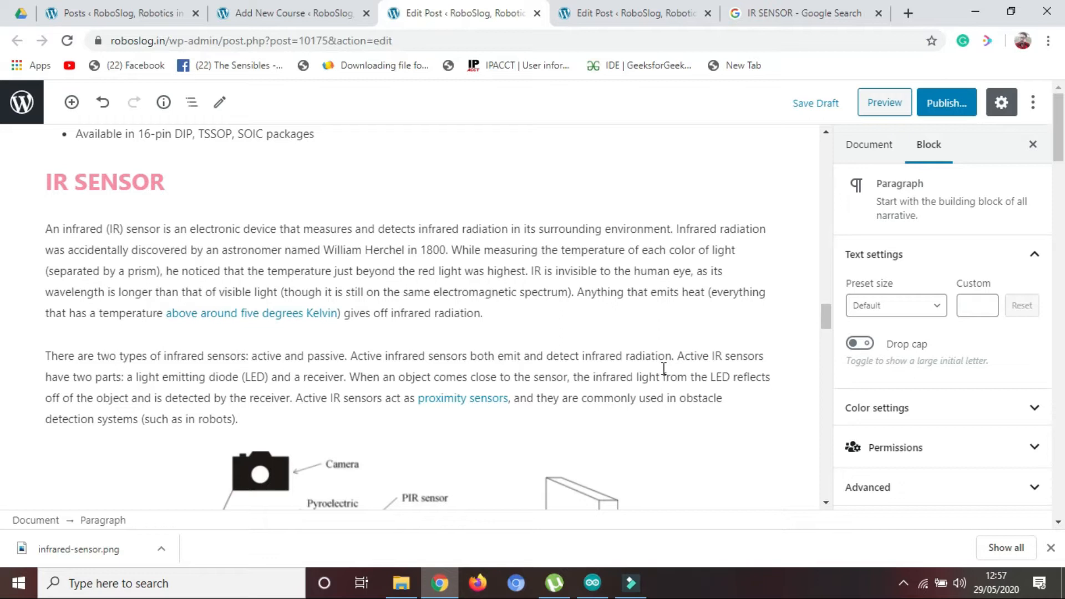
{"action": "scroll", "coordinate": [664, 368], "scroll_direction": "down", "scroll_amount": 7}
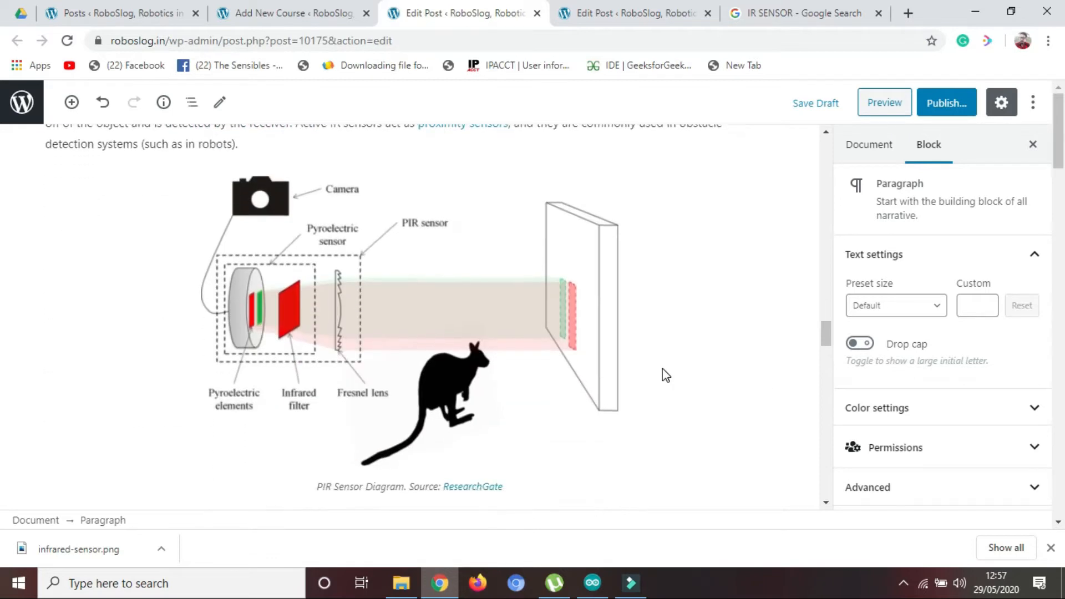
{"action": "scroll", "coordinate": [663, 368], "scroll_direction": "down", "scroll_amount": 2}
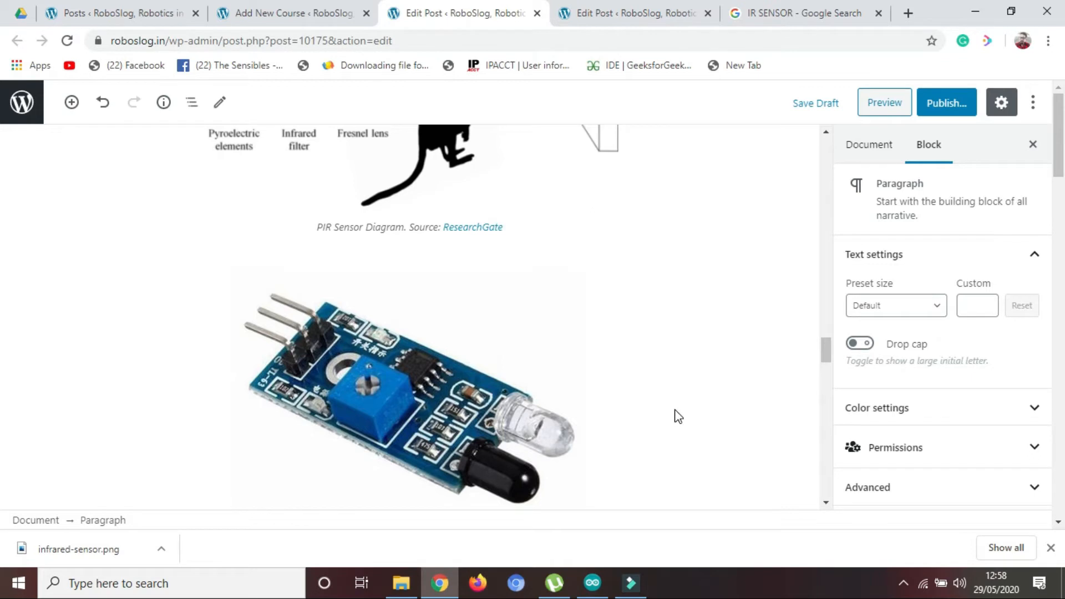
{"action": "scroll", "coordinate": [678, 416], "scroll_direction": "down", "scroll_amount": 3}
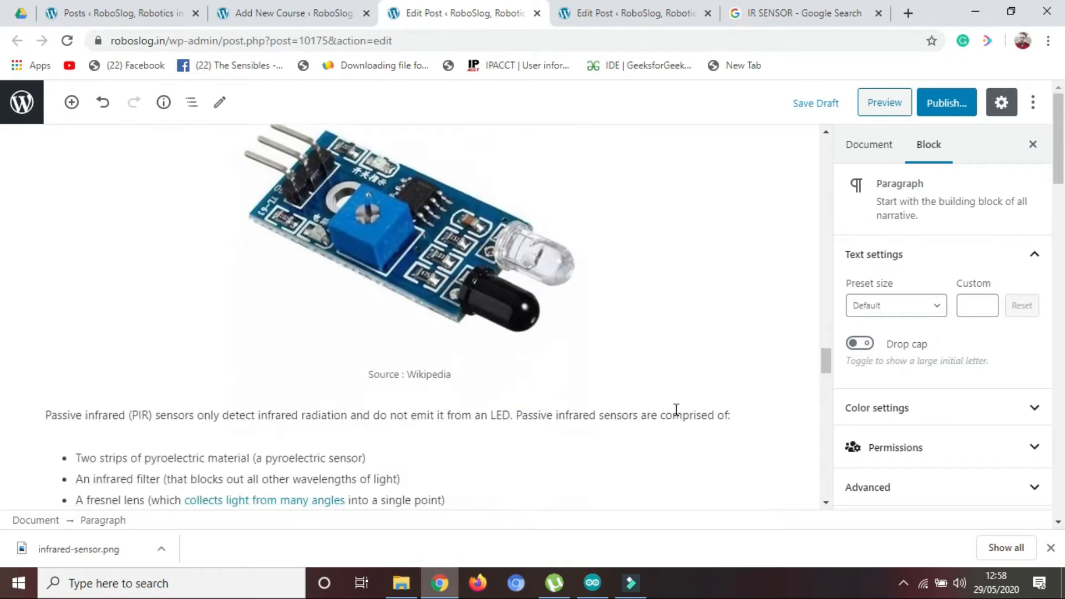
{"action": "scroll", "coordinate": [676, 409], "scroll_direction": "down", "scroll_amount": 2}
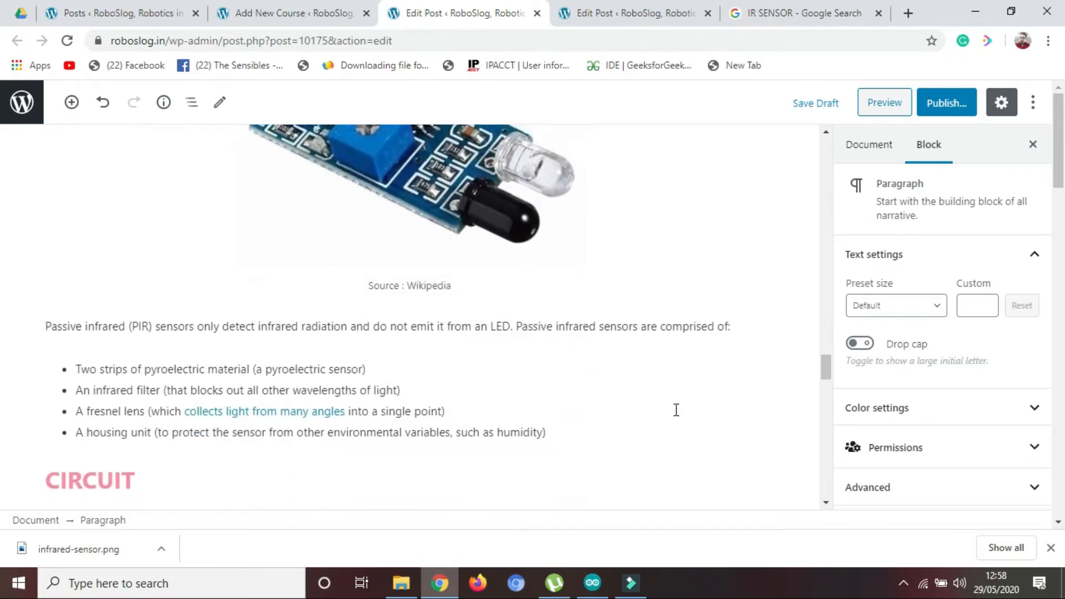
{"action": "scroll", "coordinate": [676, 409], "scroll_direction": "down", "scroll_amount": 5}
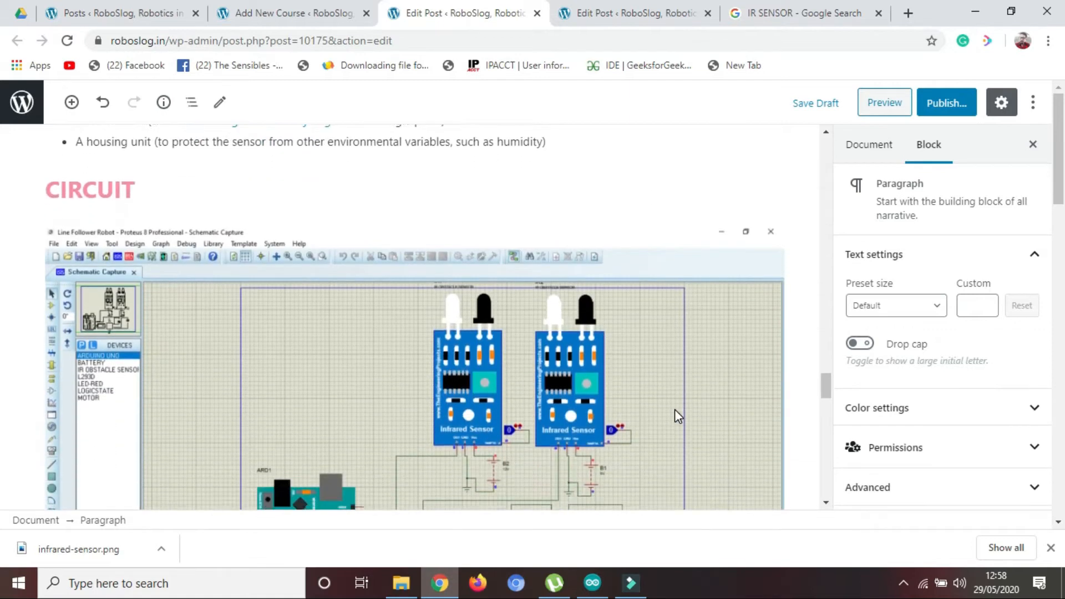
{"action": "scroll", "coordinate": [675, 410], "scroll_direction": "down", "scroll_amount": 3}
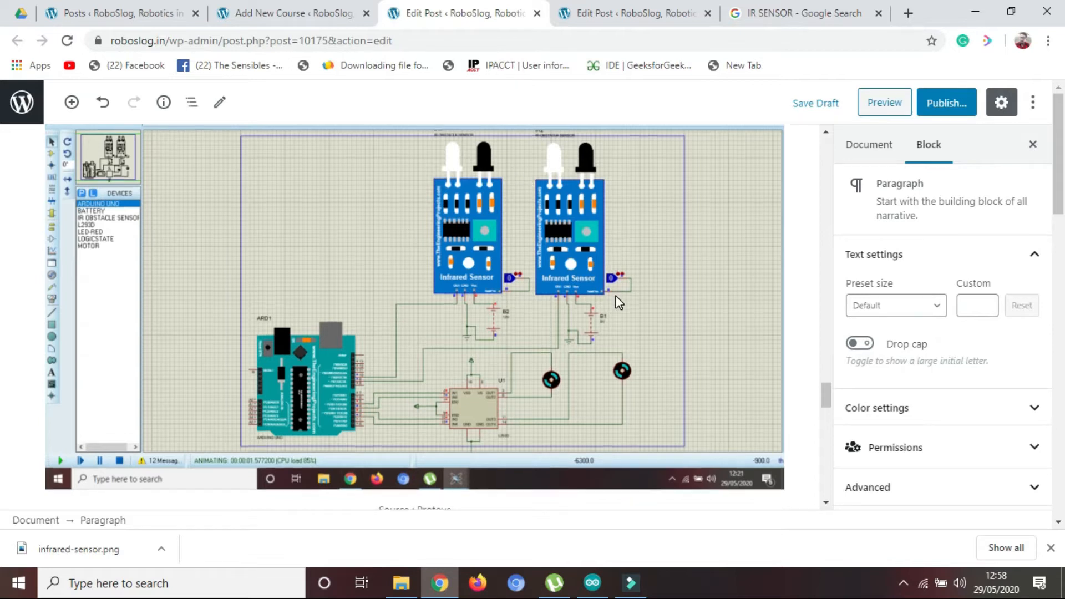
{"action": "scroll", "coordinate": [617, 296], "scroll_direction": "down", "scroll_amount": 7}
{"action": "scroll", "coordinate": [617, 296], "scroll_direction": "up", "scroll_amount": 10}
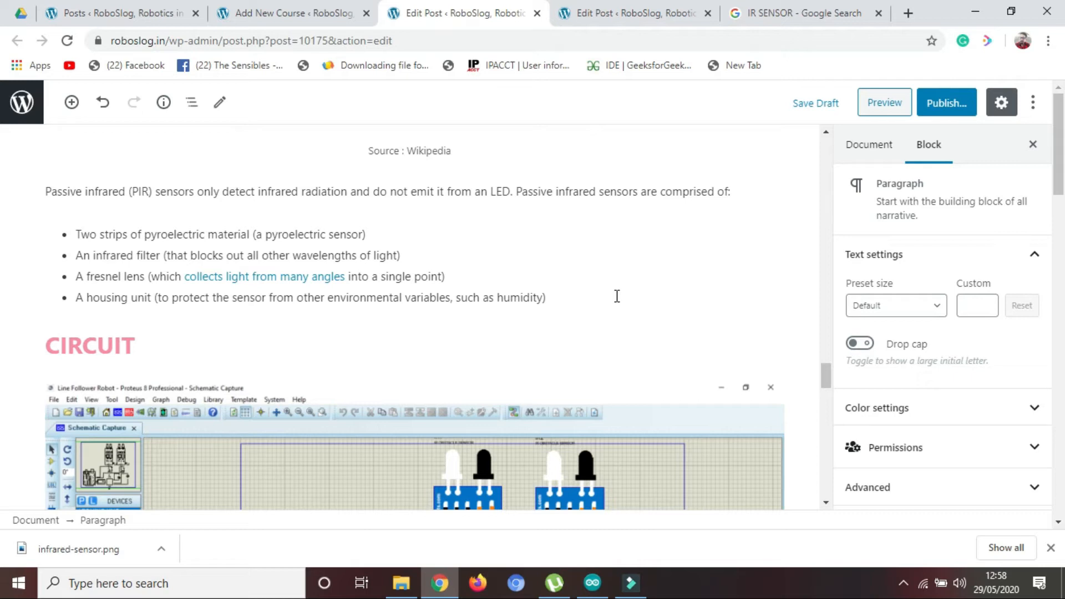
{"action": "left_click", "coordinate": [902, 582]}
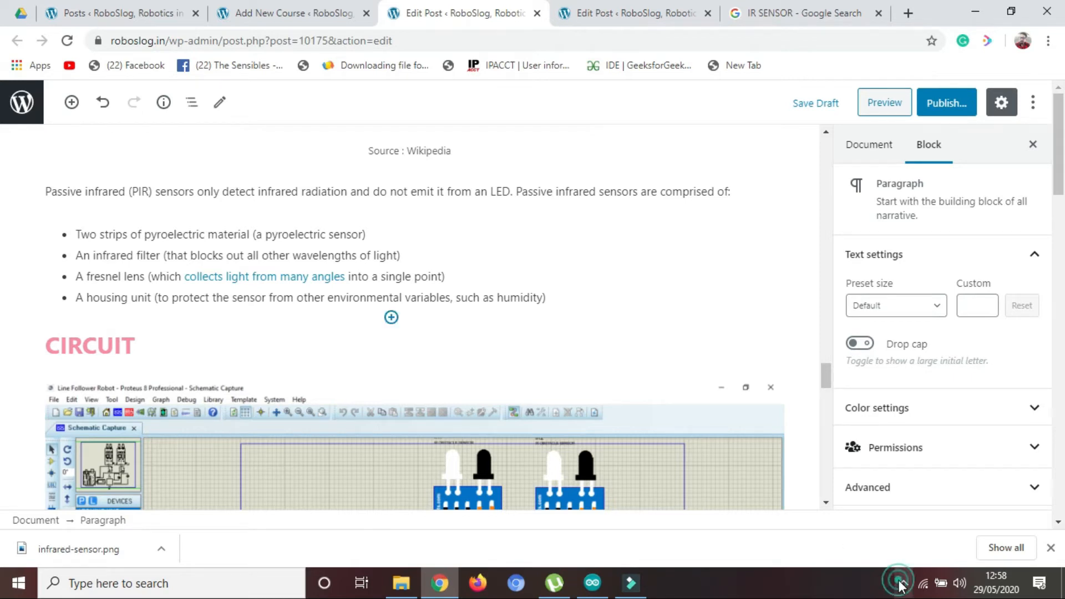
{"action": "right_click", "coordinate": [880, 561]}
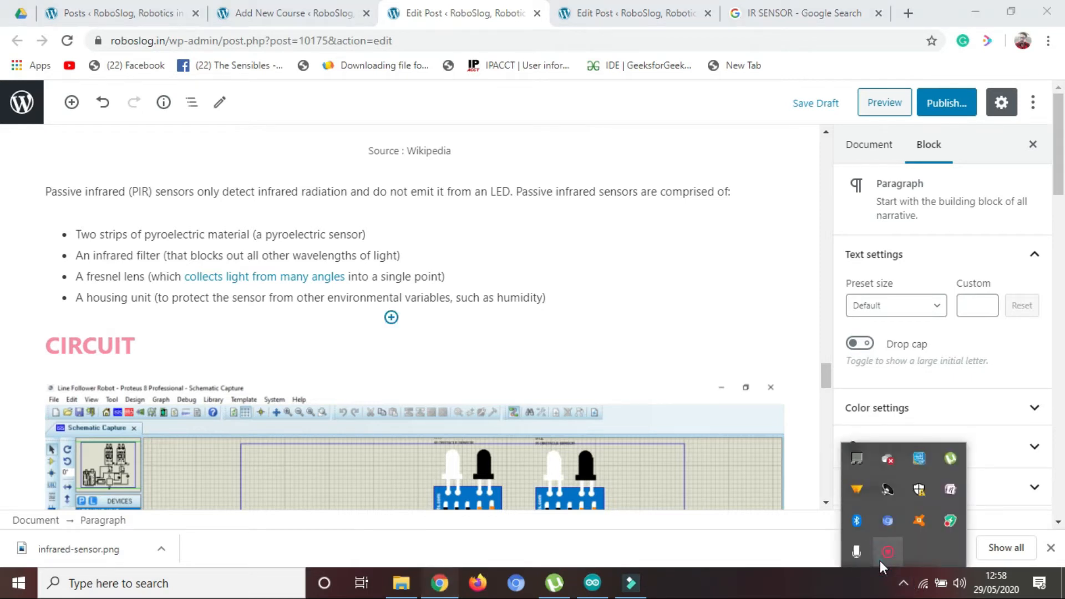
{"action": "left_click", "coordinate": [907, 571]}
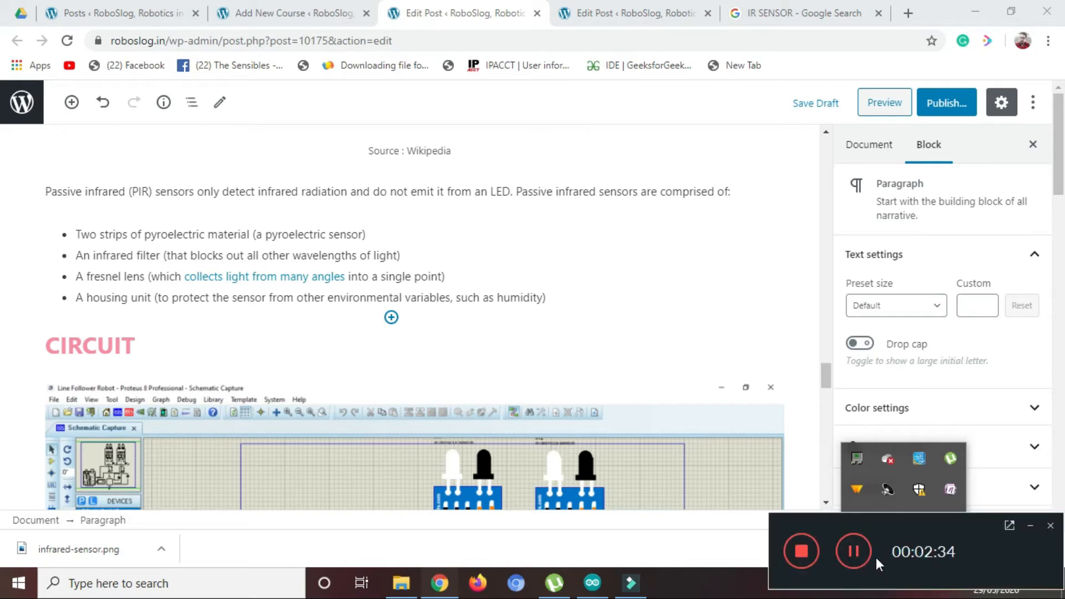
{"action": "left_click", "coordinate": [854, 550]}
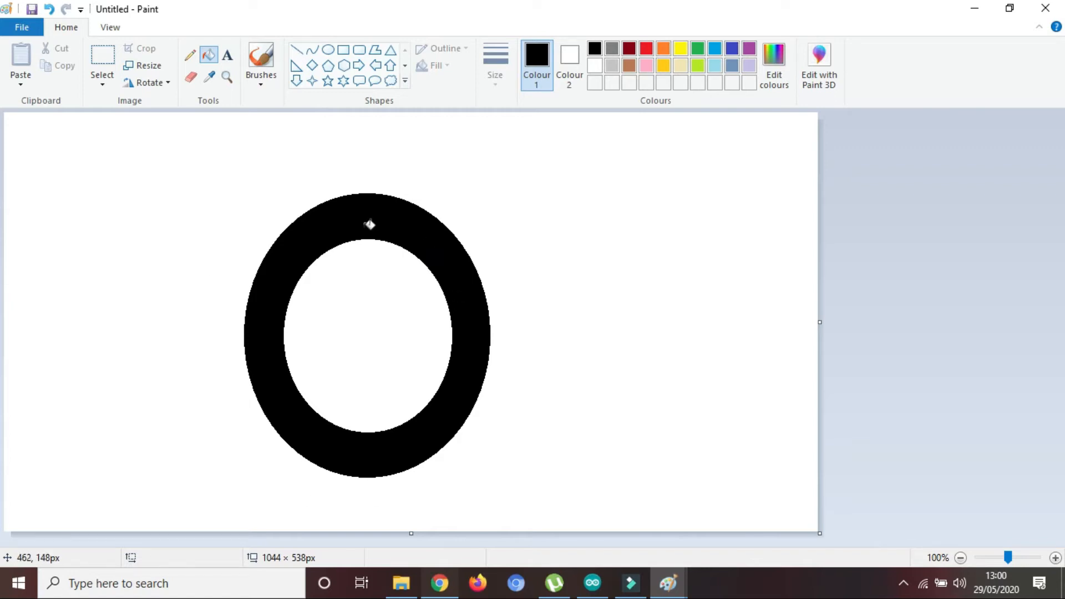
Step: Switch to the Arduino IDE showing the CODE_LINE sketch and take its window out of the maximized state
{"action": "left_click", "coordinate": [592, 589]}
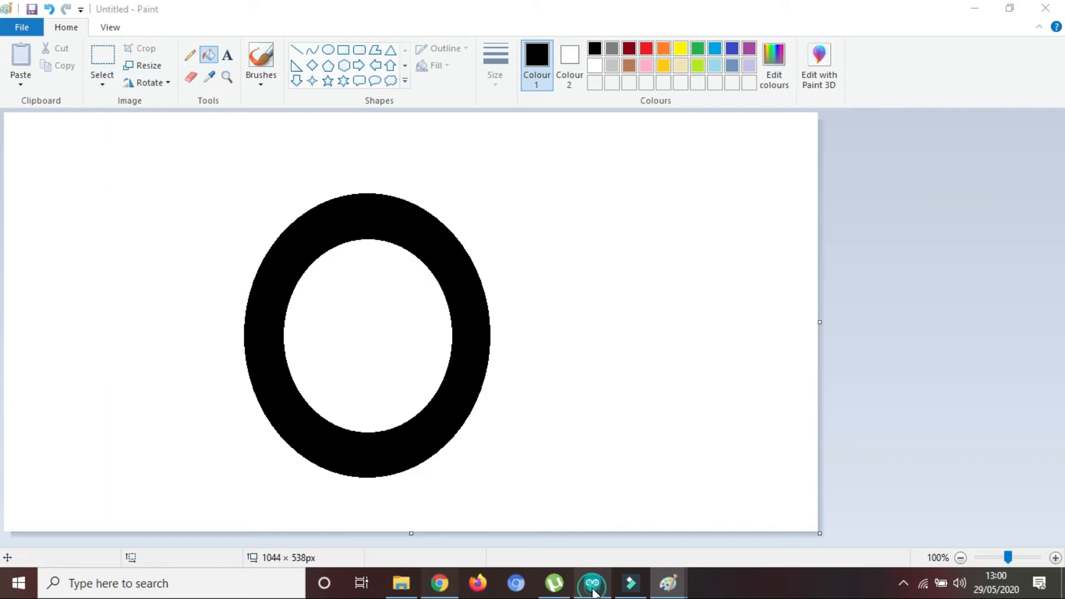
{"action": "left_click", "coordinate": [849, 312]}
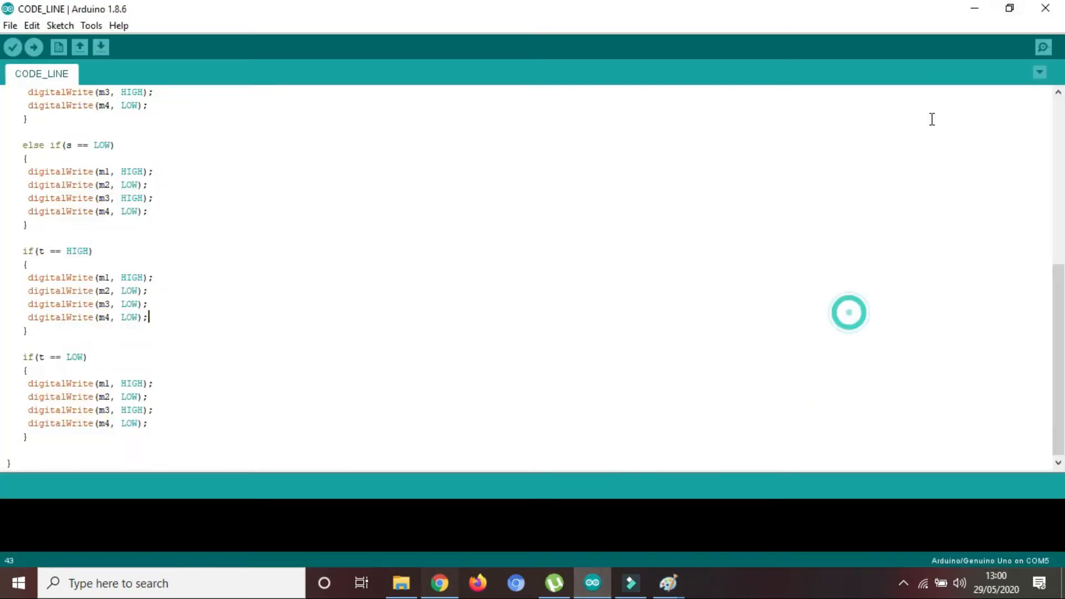
{"action": "left_click", "coordinate": [1009, 8]}
{"action": "left_click", "coordinate": [723, 164]}
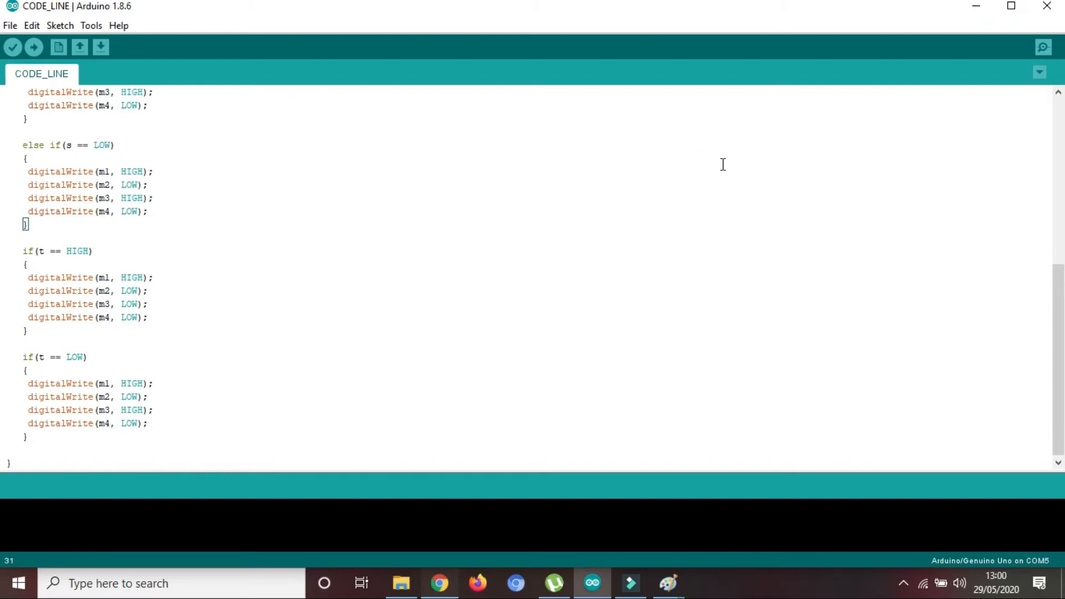
{"action": "left_click", "coordinate": [1010, 8]}
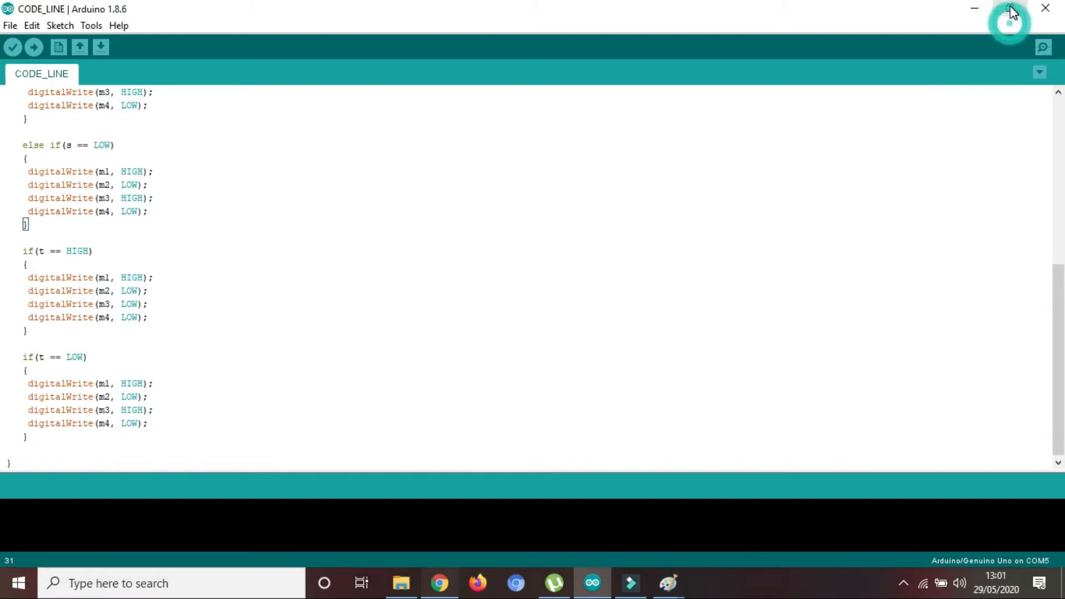
{"action": "left_click", "coordinate": [1006, 8]}
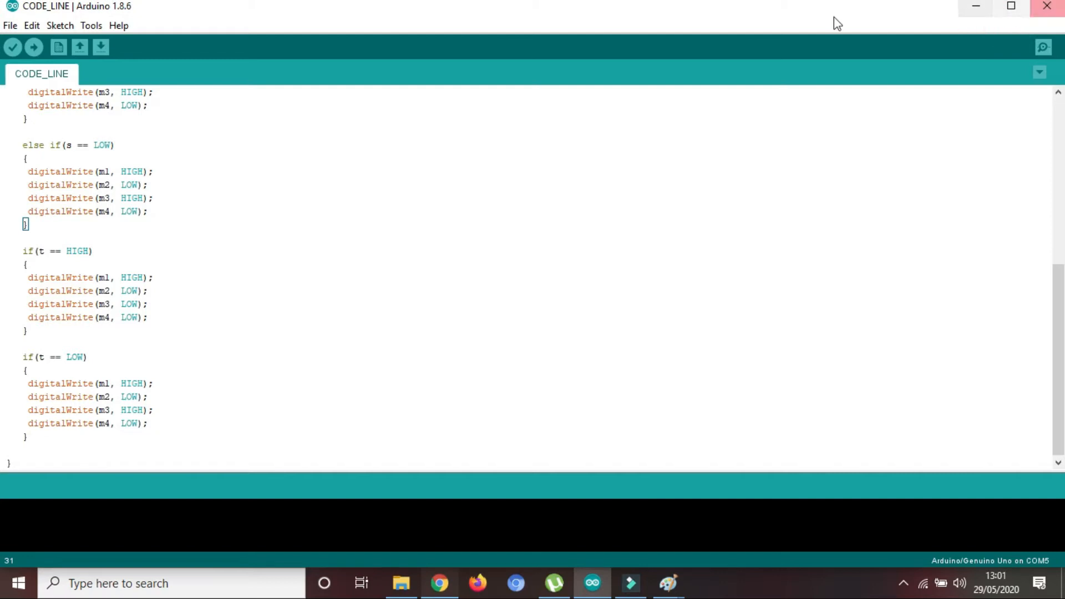
{"action": "left_click", "coordinate": [1011, 9]}
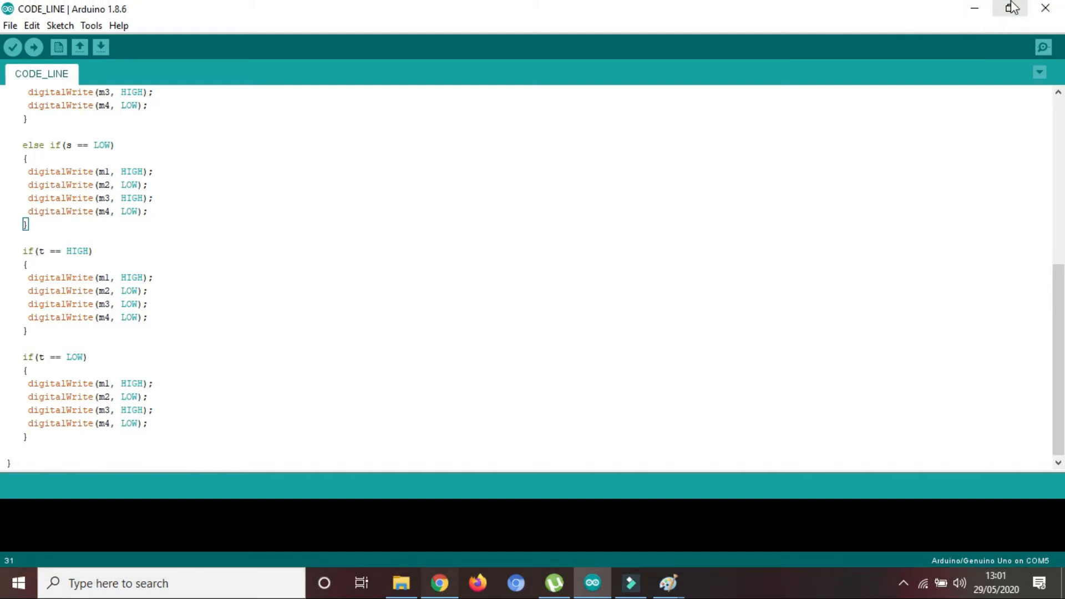
{"action": "left_click", "coordinate": [1011, 7]}
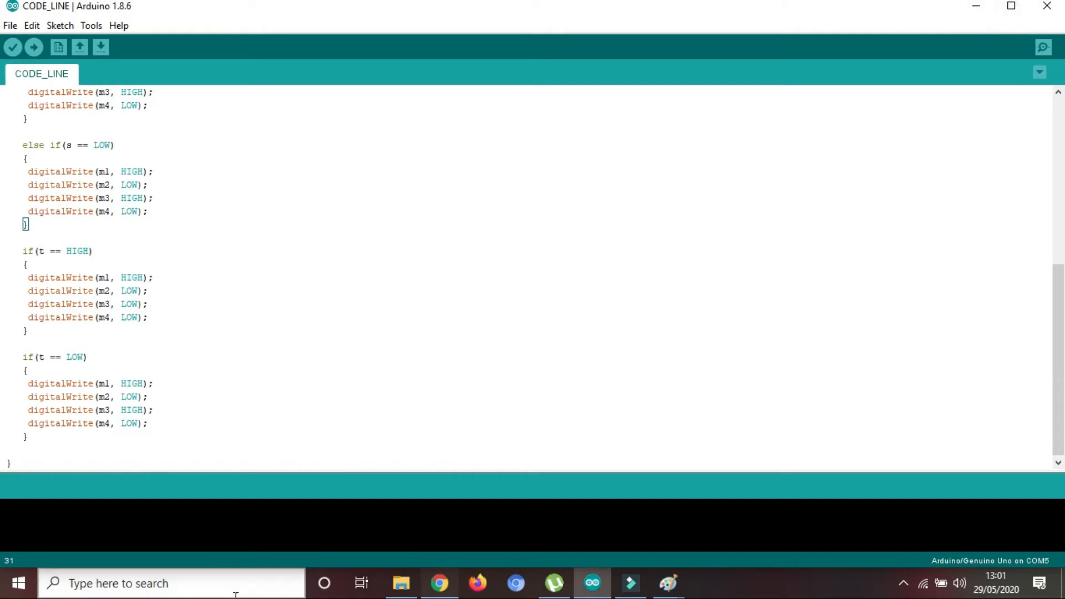
Step: Reduce the CODE_LINE window's height from its lower and upper edges so that it becomes a short, full-width strip
{"action": "left_click_drag", "start_coordinate": [252, 566], "coordinate": [362, 312]}
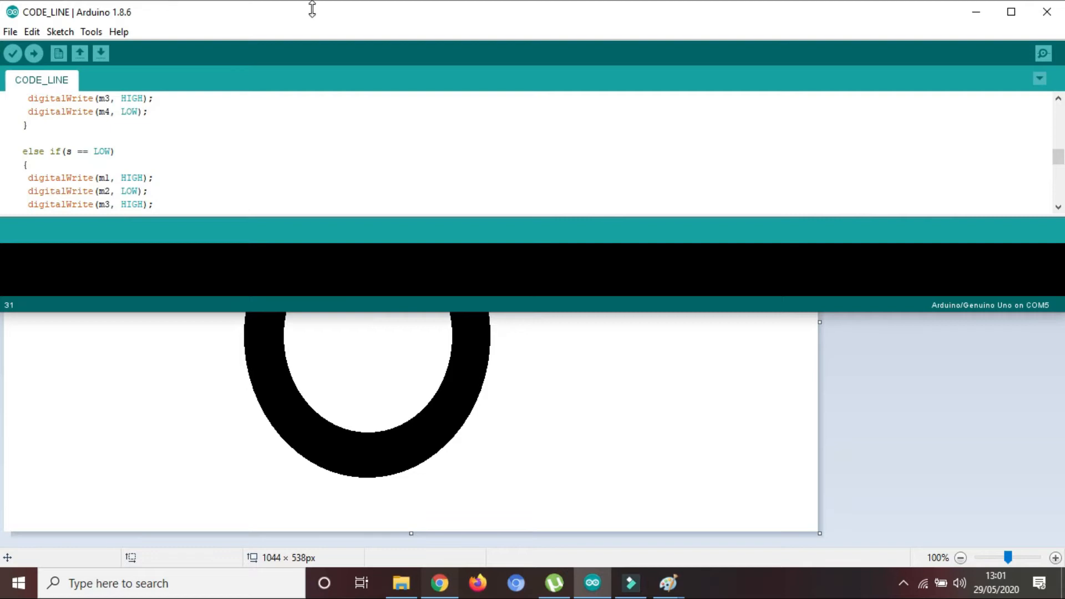
{"action": "mouse_move", "coordinate": [321, 2]}
{"action": "left_mouse_down"}
{"action": "mouse_move", "coordinate": [312, 112]}
{"action": "mouse_move", "coordinate": [312, 63]}
{"action": "left_mouse_up"}
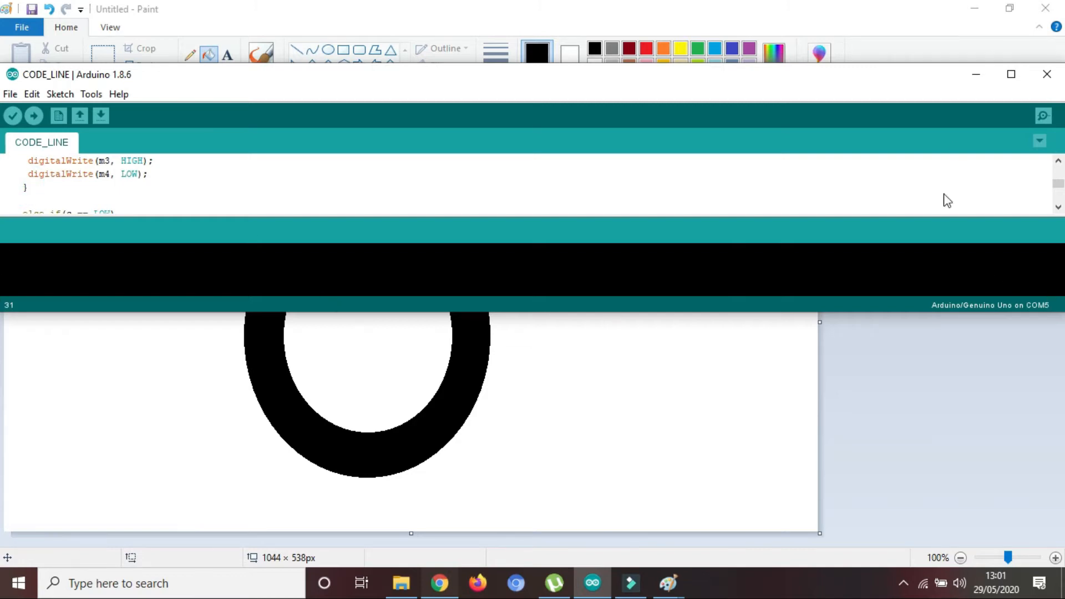
{"action": "left_click", "coordinate": [1009, 77]}
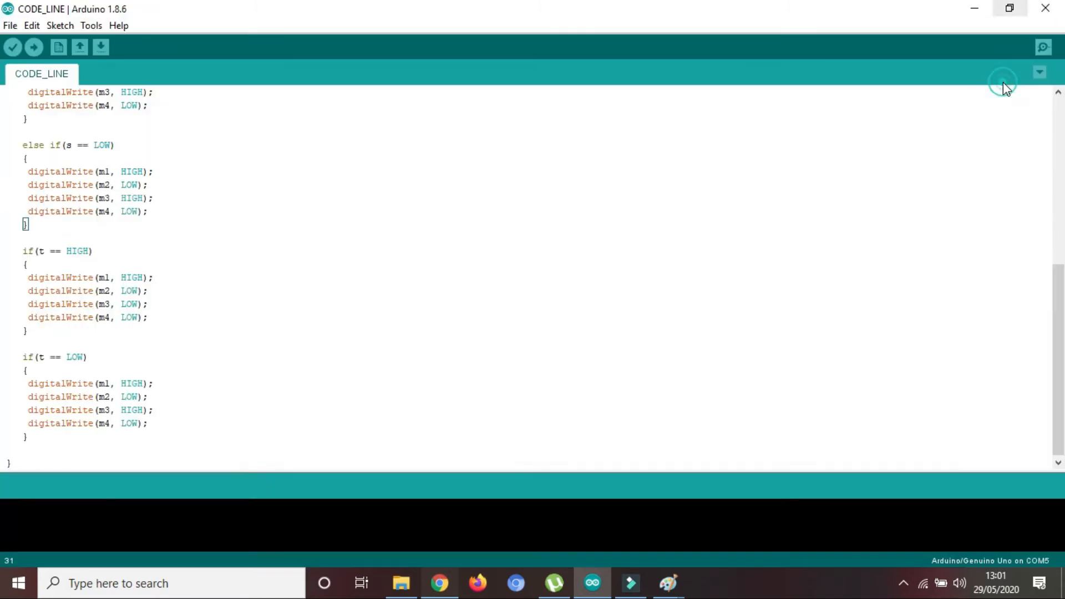
{"action": "left_click", "coordinate": [1010, 7]}
Step: Restore the Paint window with the black ring drawing to a smaller size and close the extra blank Paint window
{"action": "left_click", "coordinate": [1011, 8]}
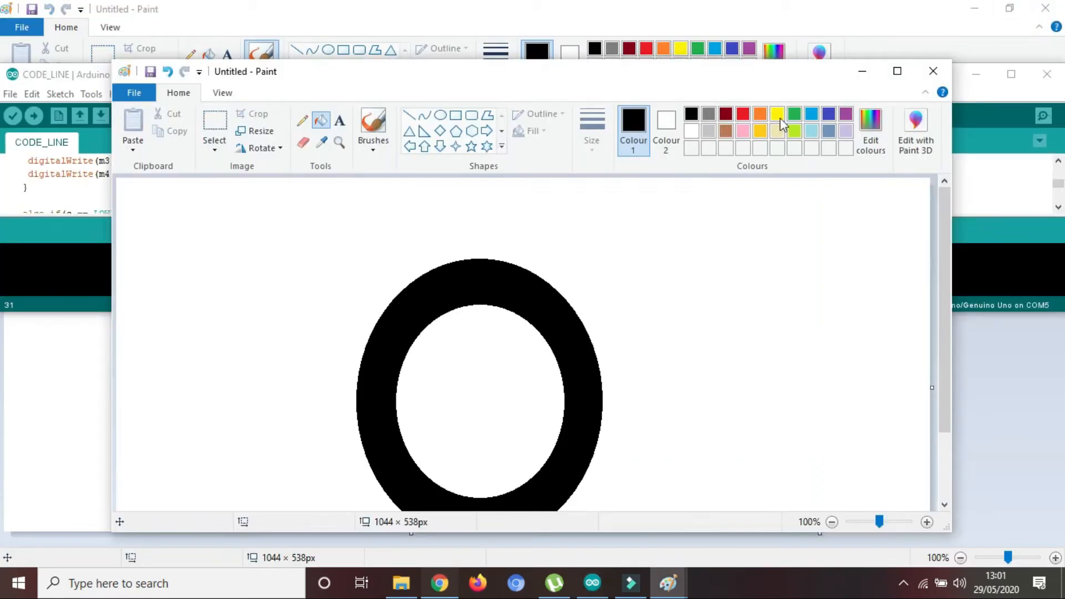
{"action": "left_click", "coordinate": [1012, 11]}
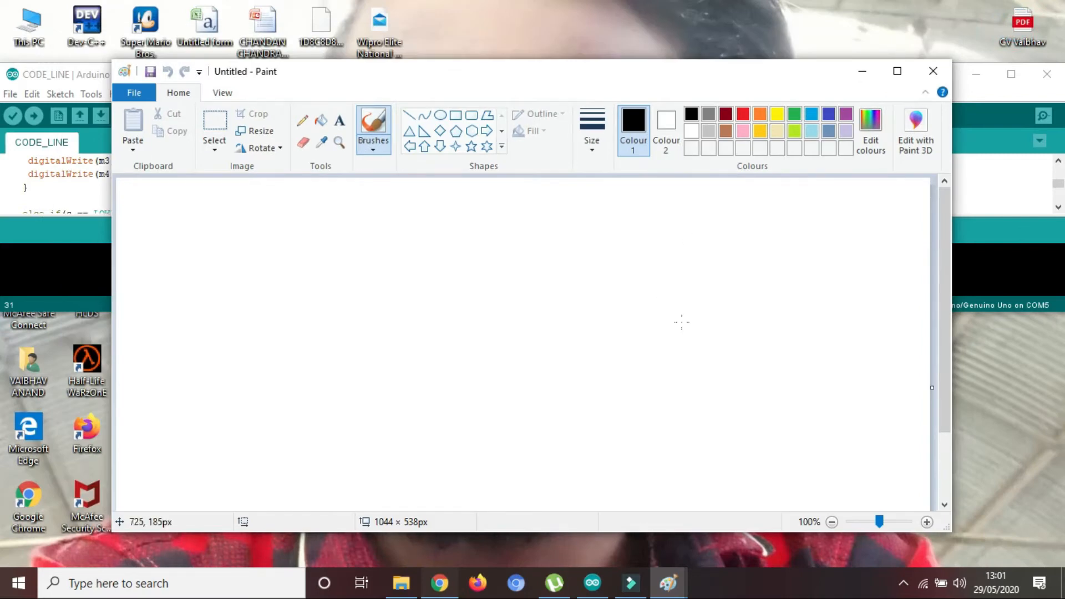
{"action": "left_click", "coordinate": [897, 71]}
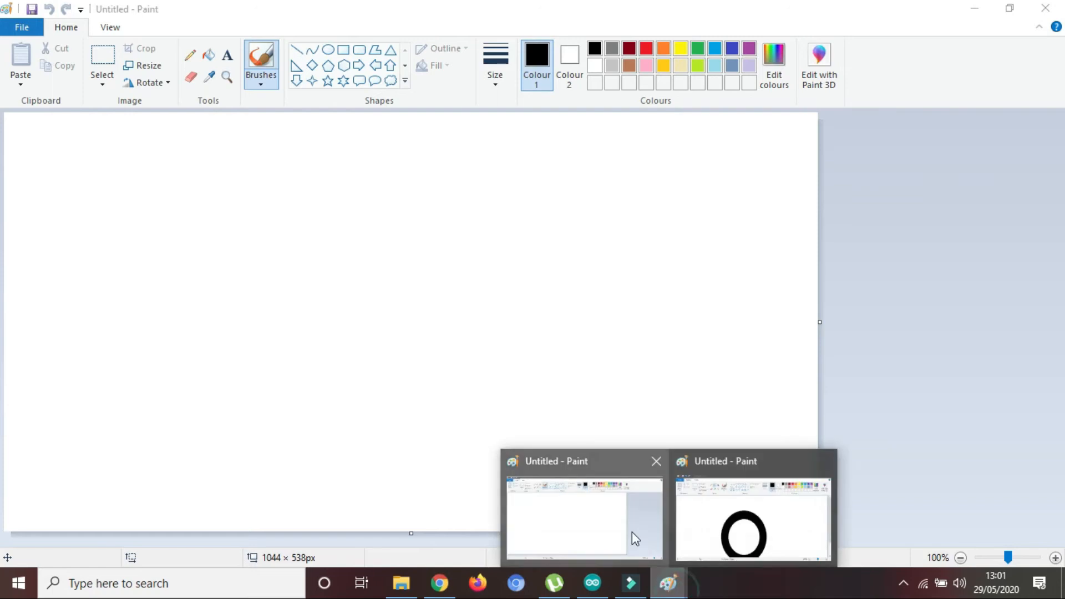
{"action": "left_click", "coordinate": [778, 527]}
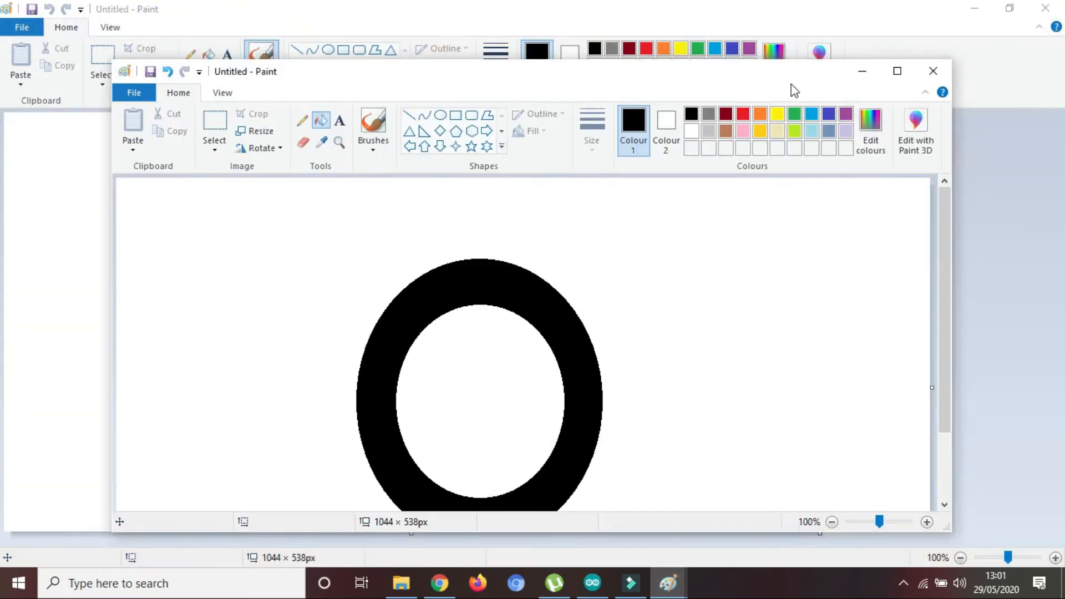
{"action": "left_click", "coordinate": [1049, 10]}
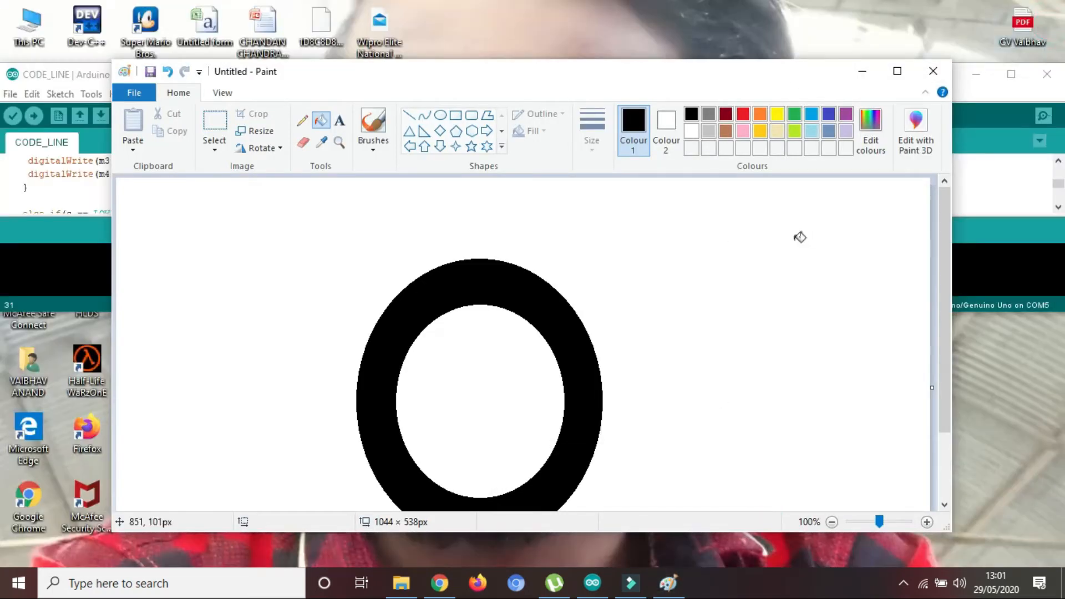
Step: Maximize the CODE_LINE window and shrink the Paint window in front of it so the code remains readable alongside the drawing
{"action": "left_click", "coordinate": [1011, 73]}
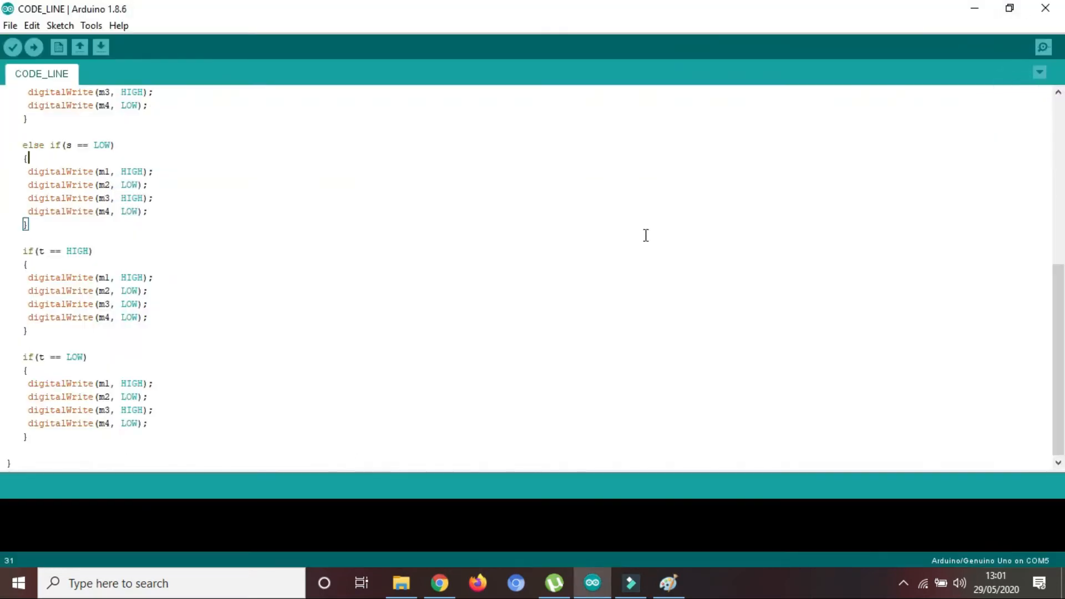
{"action": "left_click", "coordinate": [669, 582]}
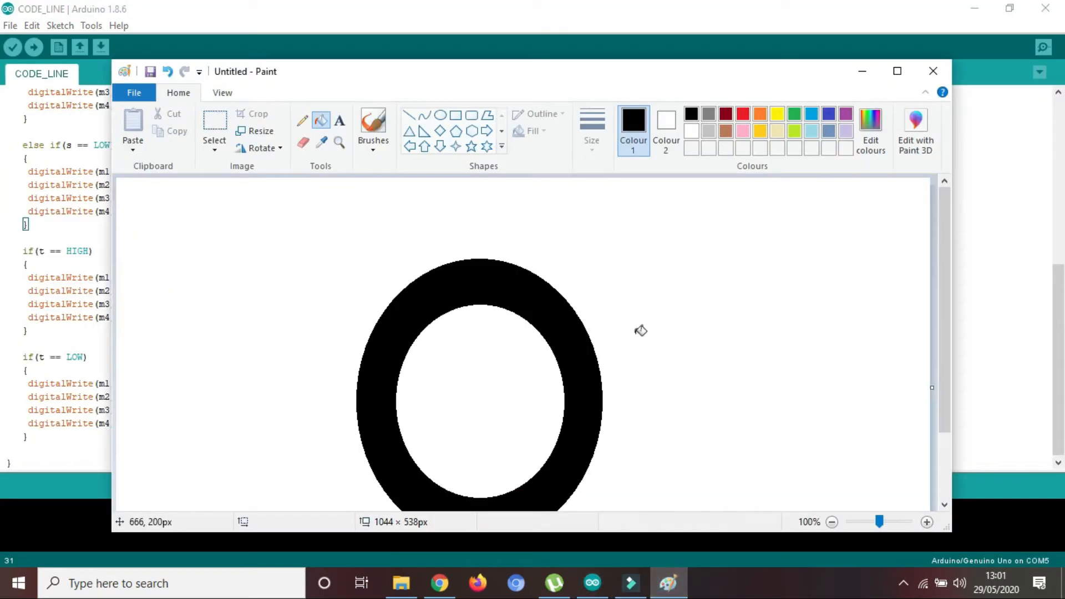
{"action": "mouse_move", "coordinate": [110, 531]}
{"action": "left_mouse_down"}
{"action": "mouse_move", "coordinate": [145, 473]}
{"action": "mouse_move", "coordinate": [326, 316]}
{"action": "mouse_move", "coordinate": [366, 345]}
{"action": "mouse_move", "coordinate": [373, 385]}
{"action": "mouse_move", "coordinate": [452, 460]}
{"action": "left_mouse_up"}
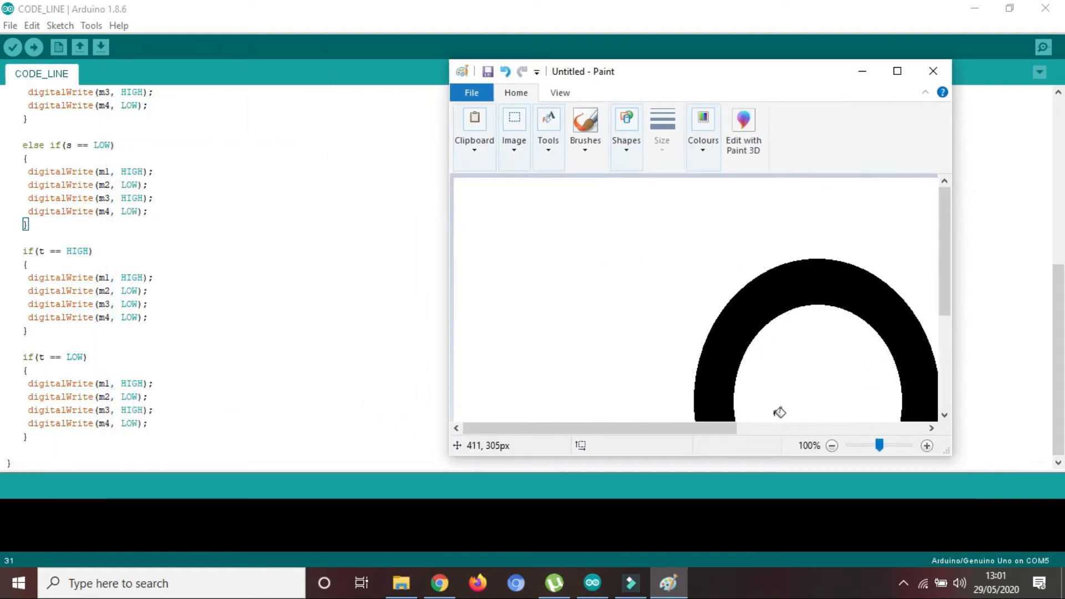
Step: Zoom the Paint drawing out to 50% so the whole black ring fits inside the smaller window
{"action": "left_click_drag", "start_coordinate": [727, 429], "coordinate": [806, 430]}
{"action": "left_click_drag", "start_coordinate": [946, 269], "coordinate": [950, 330]}
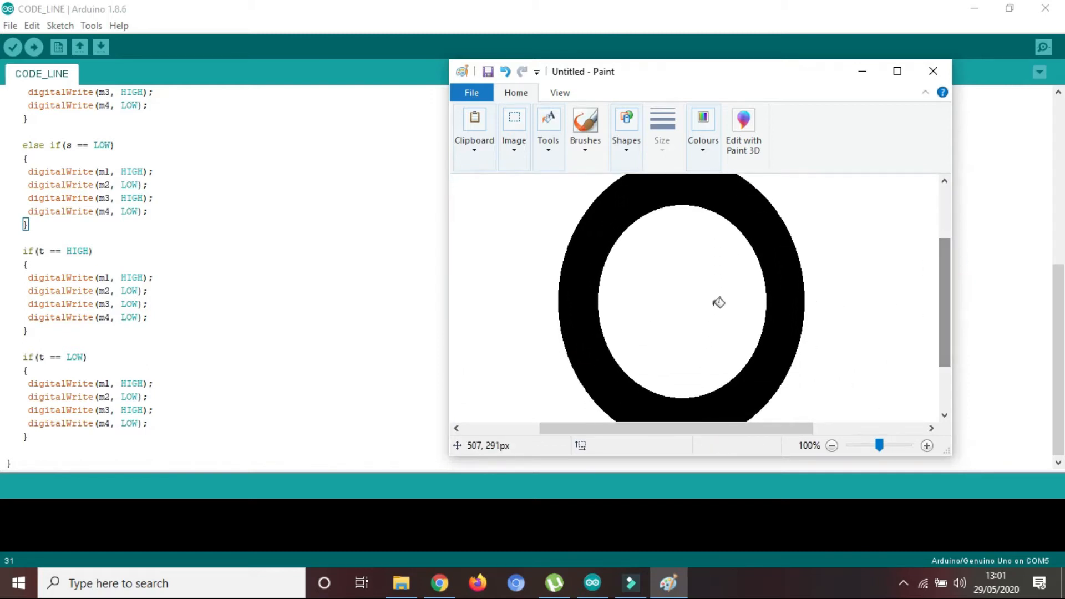
{"action": "left_click", "coordinate": [832, 448]}
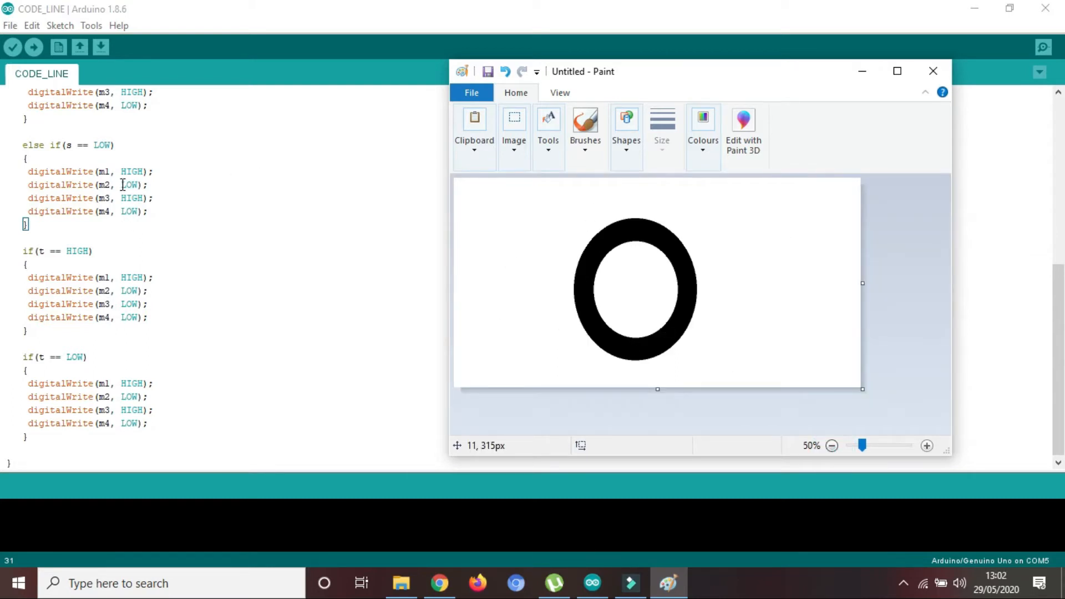
Step: Examine the sensor and motor pin declarations and the setup function at the start of the CODE_LINE sketch
{"action": "left_click", "coordinate": [336, 259]}
{"action": "scroll", "coordinate": [337, 259], "scroll_direction": "up", "scroll_amount": 15}
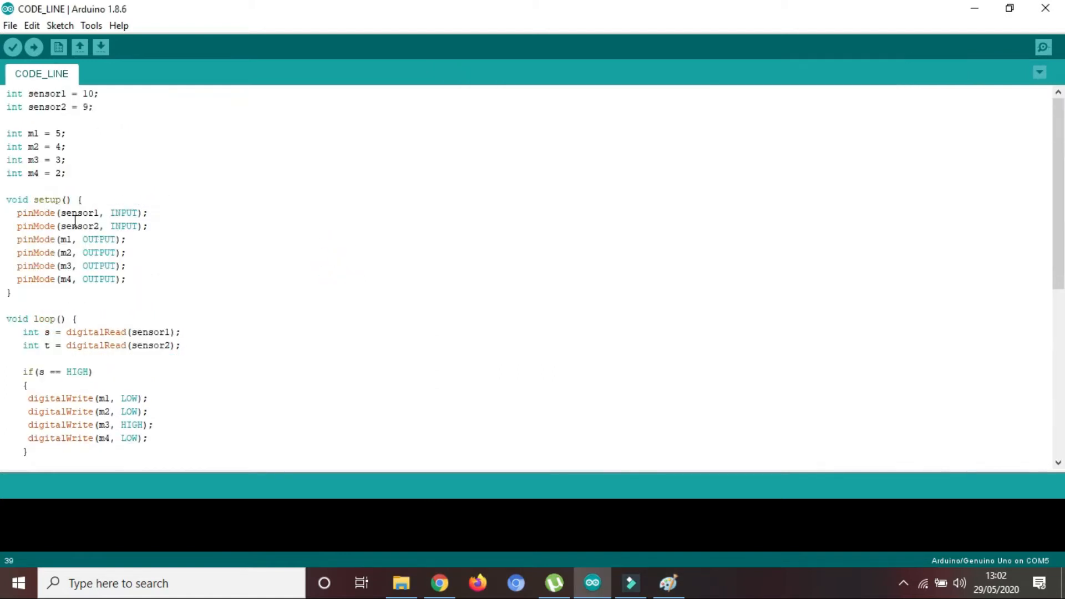
{"action": "mouse_move", "coordinate": [71, 107]}
{"action": "left_mouse_down"}
{"action": "mouse_move", "coordinate": [102, 109]}
{"action": "mouse_move", "coordinate": [64, 100]}
{"action": "mouse_move", "coordinate": [84, 94]}
{"action": "left_mouse_up"}
{"action": "key", "text": "shift+Down"}
{"action": "key", "text": "shift+Down"}
{"action": "left_click", "coordinate": [84, 93]}
Step: Switch to Paint and draw a freehand counter-clockwise curved arrow beside the black ring with the Pencil tool
{"action": "left_click", "coordinate": [668, 582]}
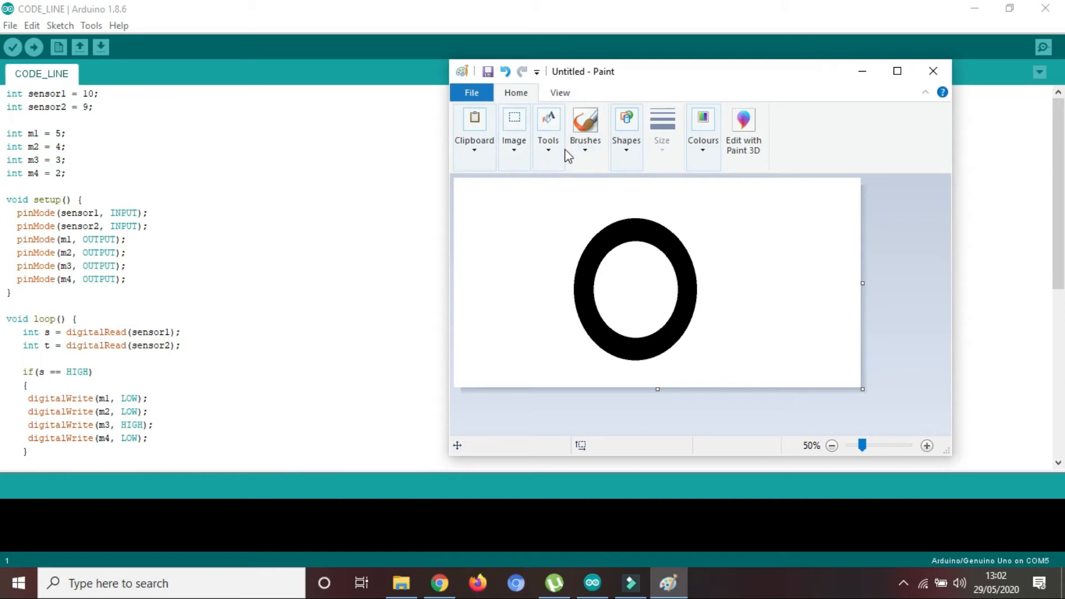
{"action": "left_click", "coordinate": [584, 151]}
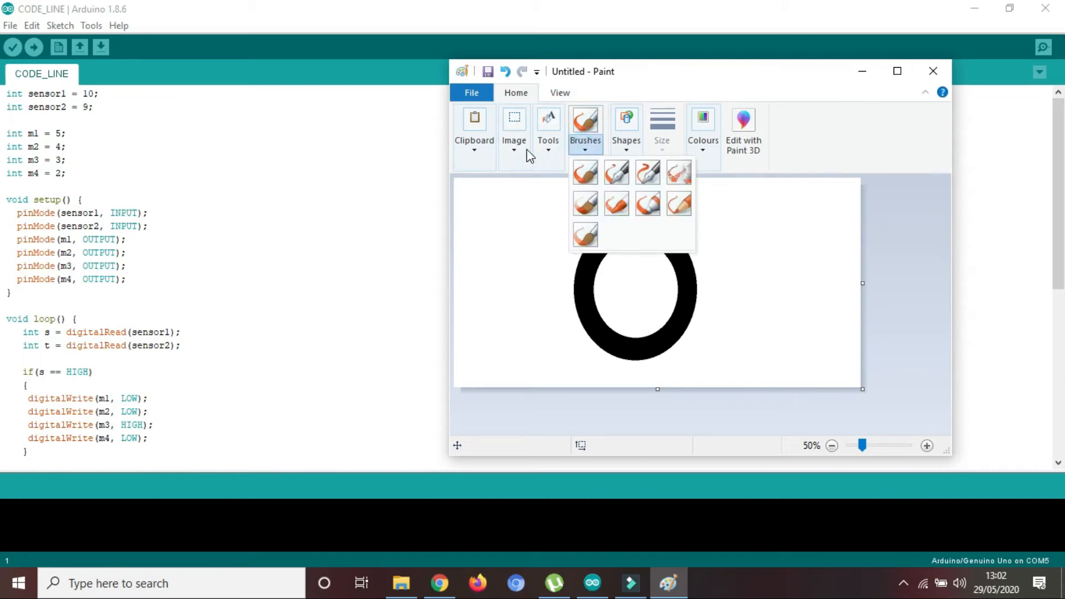
{"action": "left_click", "coordinate": [550, 158]}
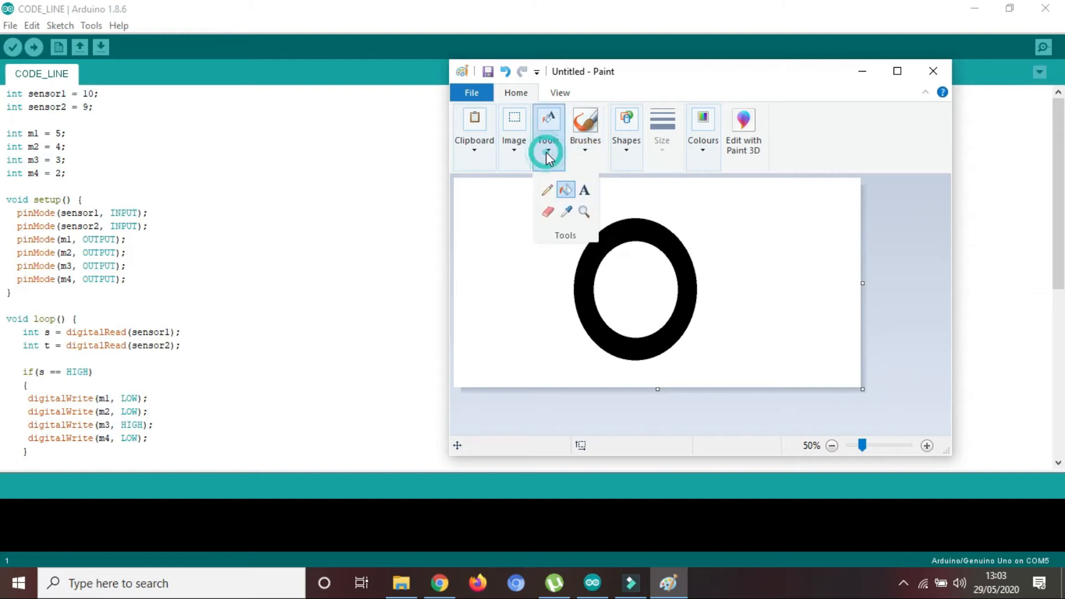
{"action": "left_click", "coordinate": [544, 192]}
{"action": "mouse_move", "coordinate": [755, 339]}
{"action": "left_mouse_down"}
{"action": "mouse_move", "coordinate": [807, 309]}
{"action": "mouse_move", "coordinate": [753, 275]}
{"action": "mouse_move", "coordinate": [766, 272]}
{"action": "left_mouse_up"}
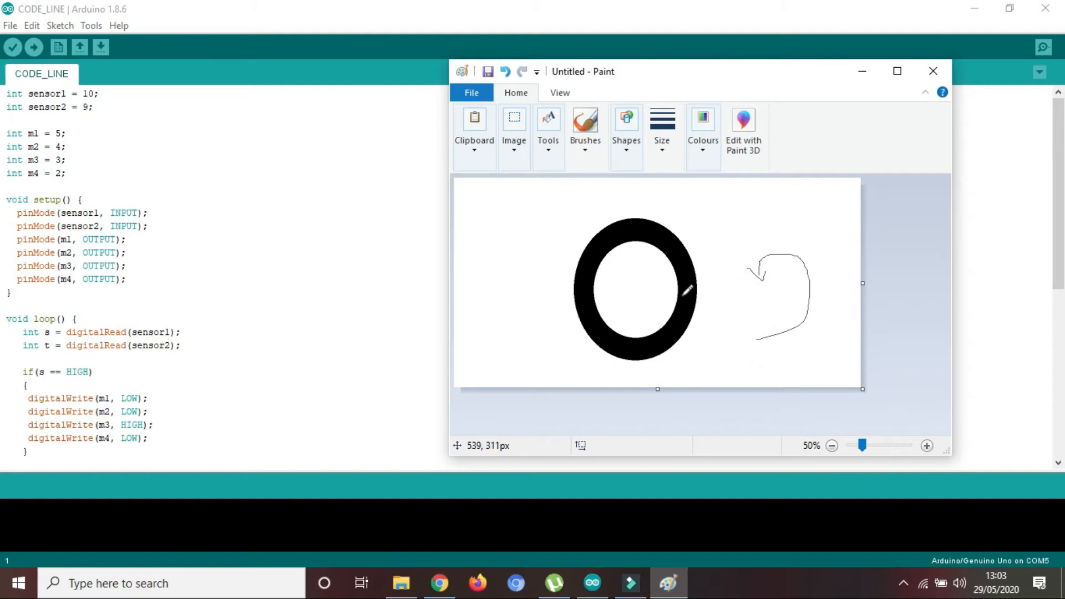
Step: Return to the sketch and examine the loop's sensor readings and the motor outputs for s == HIGH and s == LOW
{"action": "left_click", "coordinate": [238, 358]}
{"action": "scroll", "coordinate": [238, 358], "scroll_direction": "down", "scroll_amount": 2}
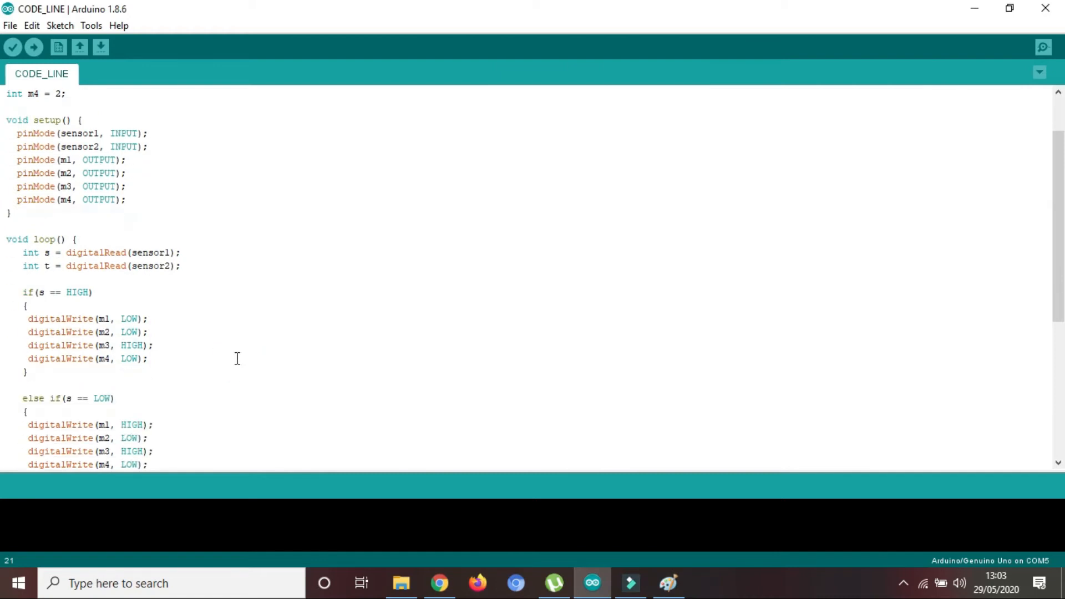
{"action": "scroll", "coordinate": [238, 358], "scroll_direction": "up", "scroll_amount": 2}
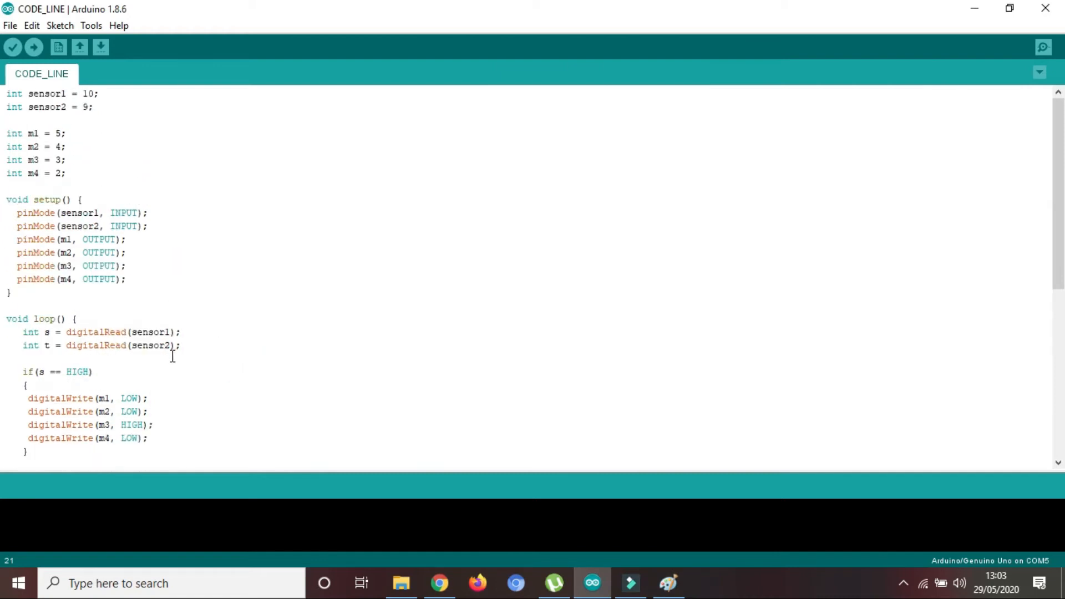
{"action": "scroll", "coordinate": [172, 357], "scroll_direction": "down", "scroll_amount": 3}
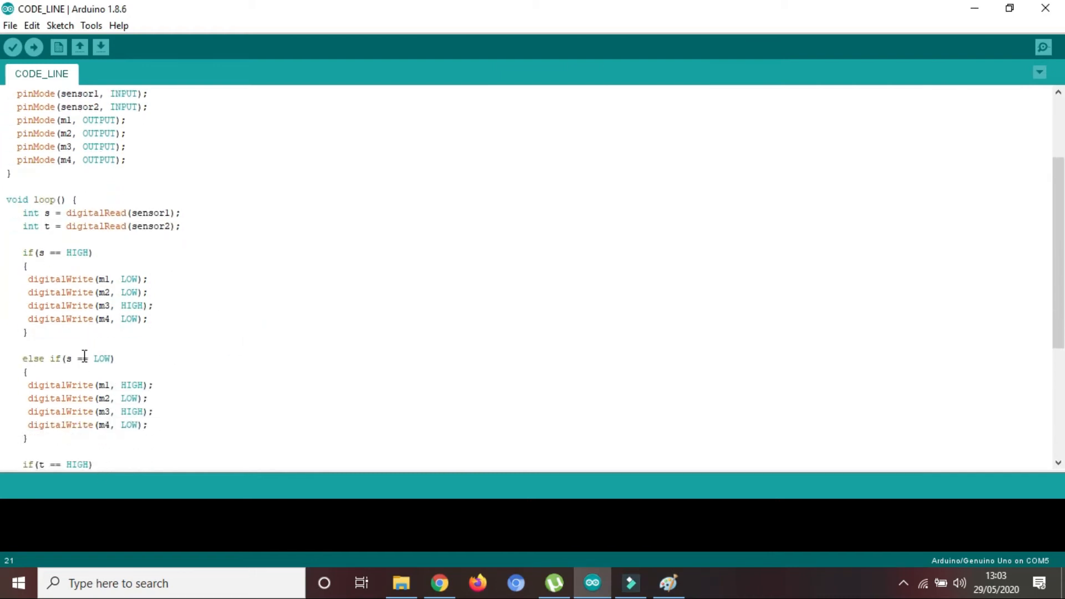
{"action": "left_click_drag", "start_coordinate": [18, 252], "coordinate": [150, 429]}
{"action": "left_click", "coordinate": [221, 330]}
Step: Undo the pencil arrow in Paint and draw a clockwise curved arrow beside the black ring instead
{"action": "left_click", "coordinate": [672, 588]}
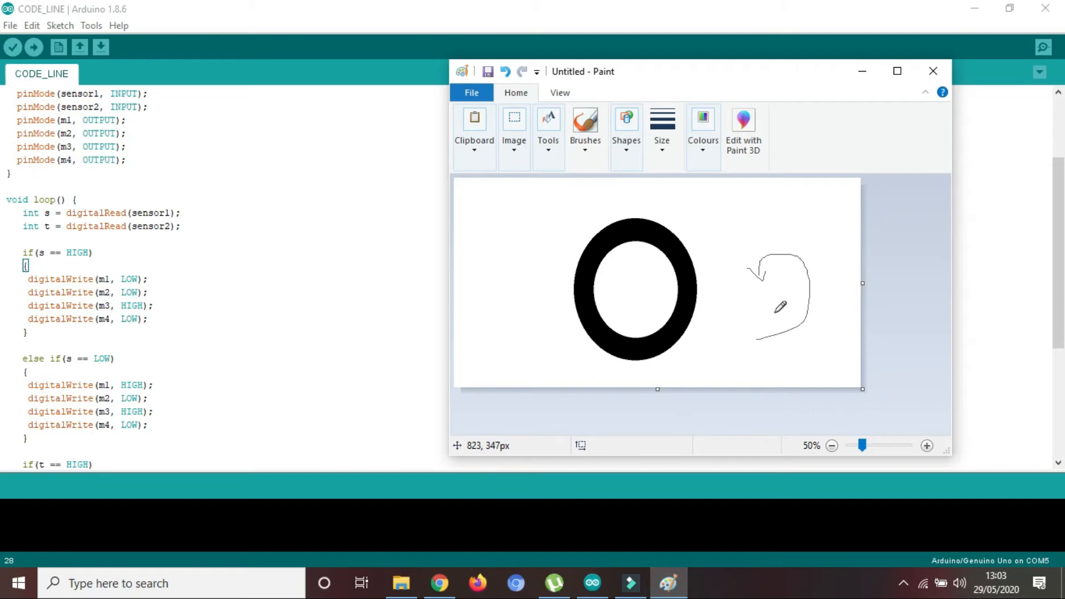
{"action": "key", "text": "ctrl+z"}
{"action": "key", "text": "ctrl+z"}
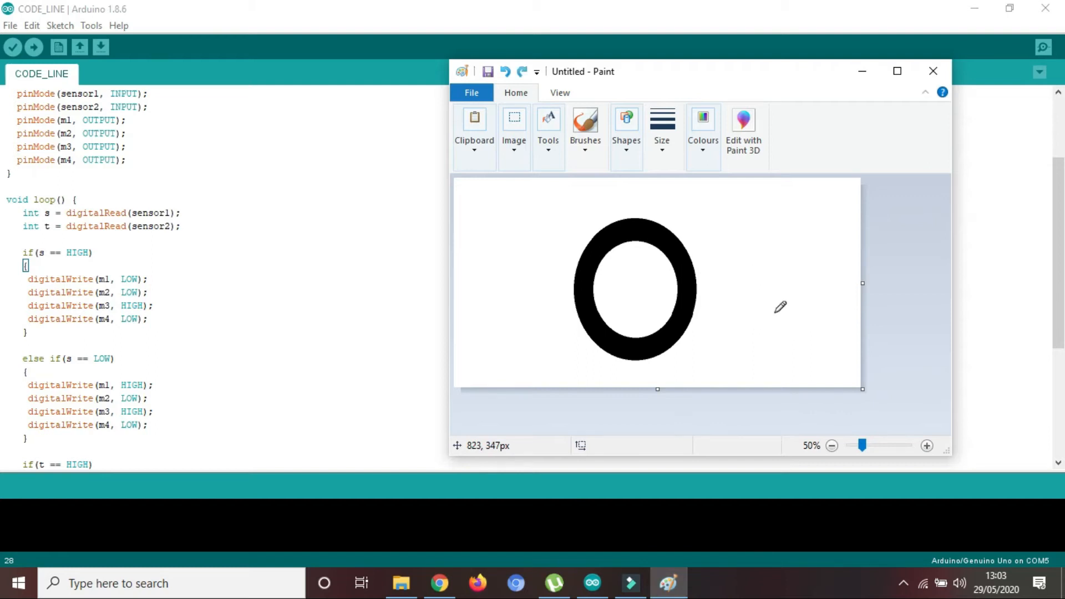
{"action": "mouse_move", "coordinate": [768, 339]}
{"action": "left_mouse_down"}
{"action": "mouse_move", "coordinate": [815, 215]}
{"action": "mouse_move", "coordinate": [810, 254]}
{"action": "mouse_move", "coordinate": [799, 250]}
{"action": "mouse_move", "coordinate": [805, 275]}
{"action": "mouse_move", "coordinate": [819, 264]}
{"action": "left_mouse_up"}
Step: Change the if(t == HIGH) and if(t == LOW) conditions in the sketch to else if
{"action": "left_click", "coordinate": [307, 330]}
{"action": "scroll", "coordinate": [307, 330], "scroll_direction": "down", "scroll_amount": 5}
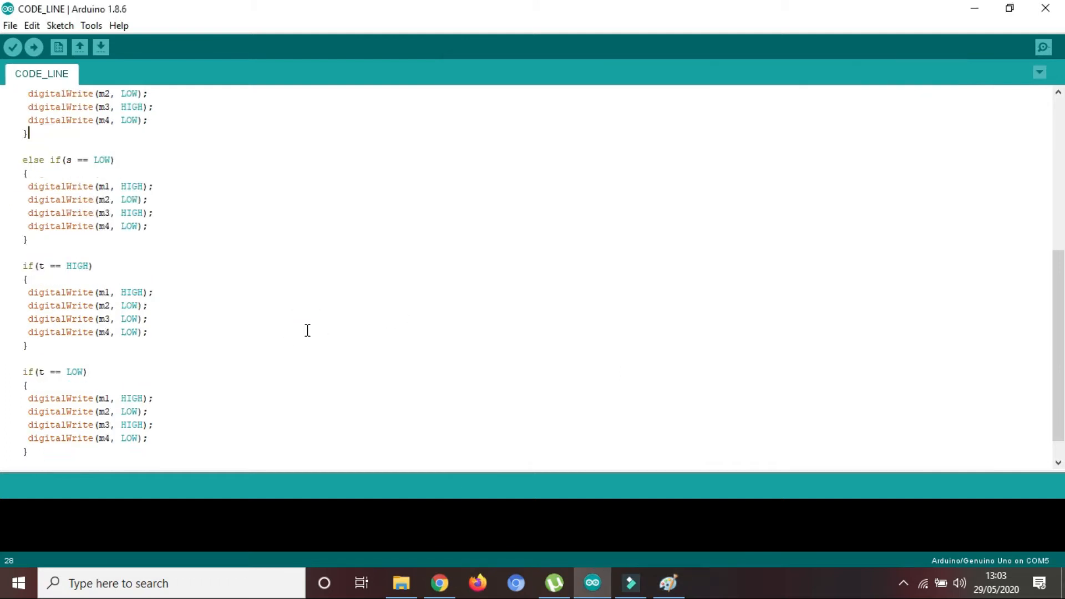
{"action": "left_click", "coordinate": [23, 245]}
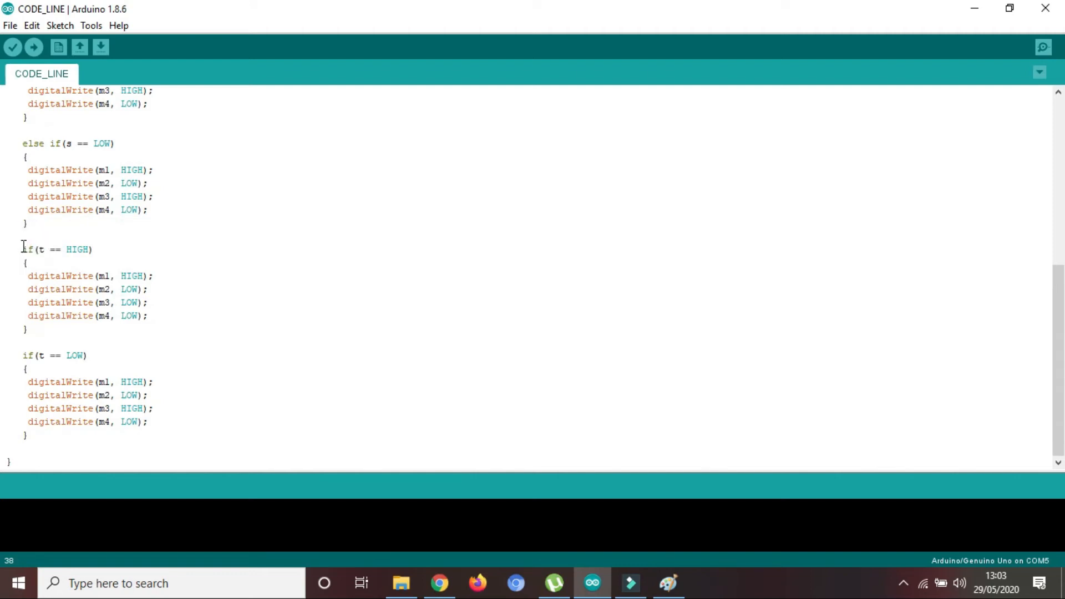
{"action": "type", "text": "else"}
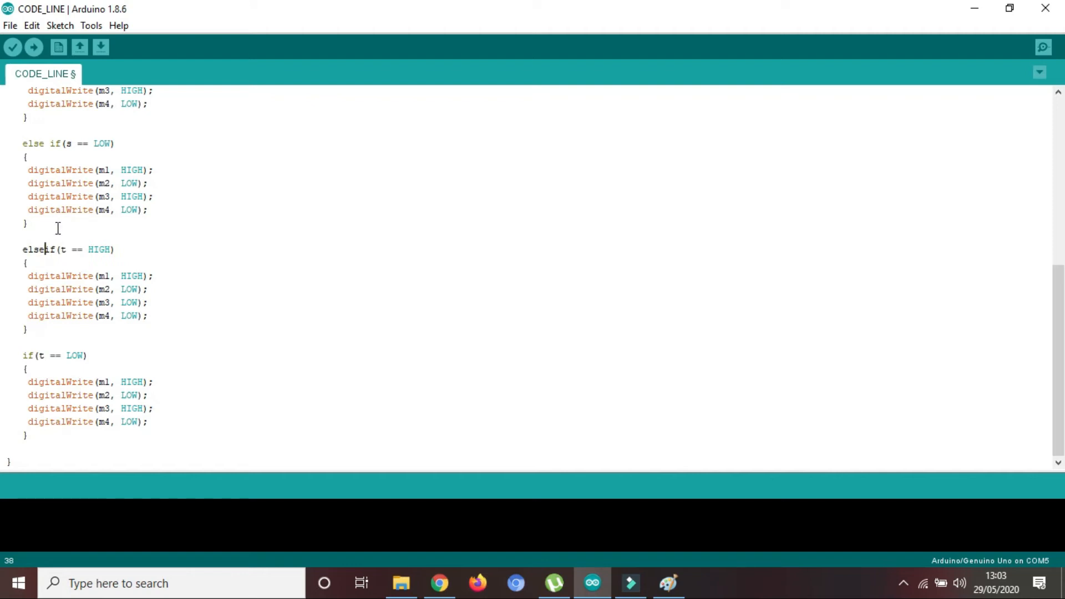
{"action": "left_click", "coordinate": [22, 358]}
{"action": "type", "text": "else"}
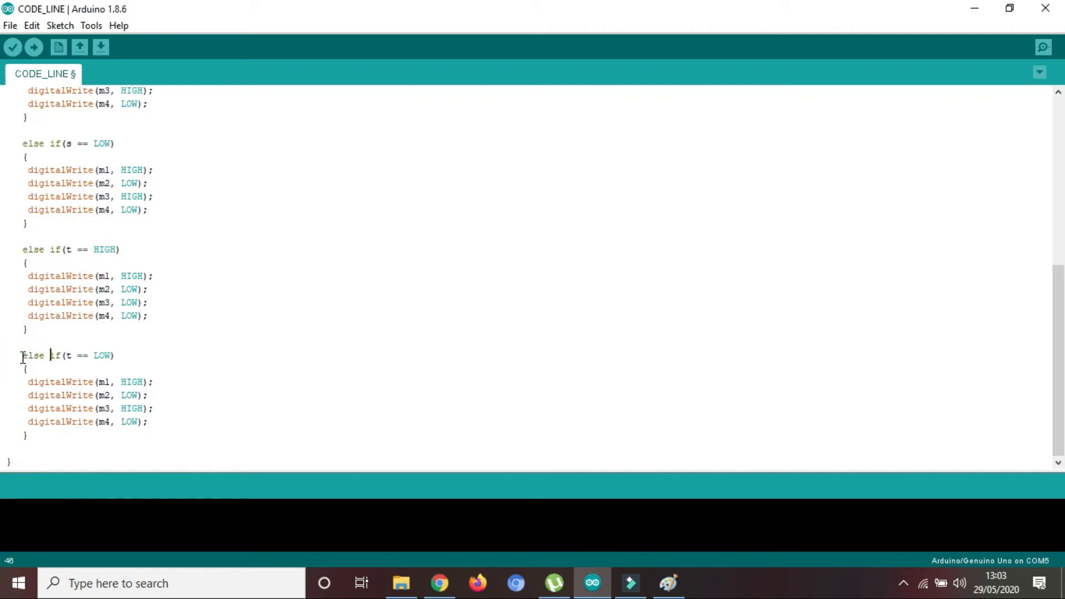
Step: Review the edited conditions and verify the CODE_LINE sketch
{"action": "scroll", "coordinate": [262, 368], "scroll_direction": "up", "scroll_amount": 8}
{"action": "scroll", "coordinate": [262, 368], "scroll_direction": "down", "scroll_amount": 8}
{"action": "key", "text": "Up"}
{"action": "scroll", "coordinate": [628, 355], "scroll_direction": "up", "scroll_amount": 1}
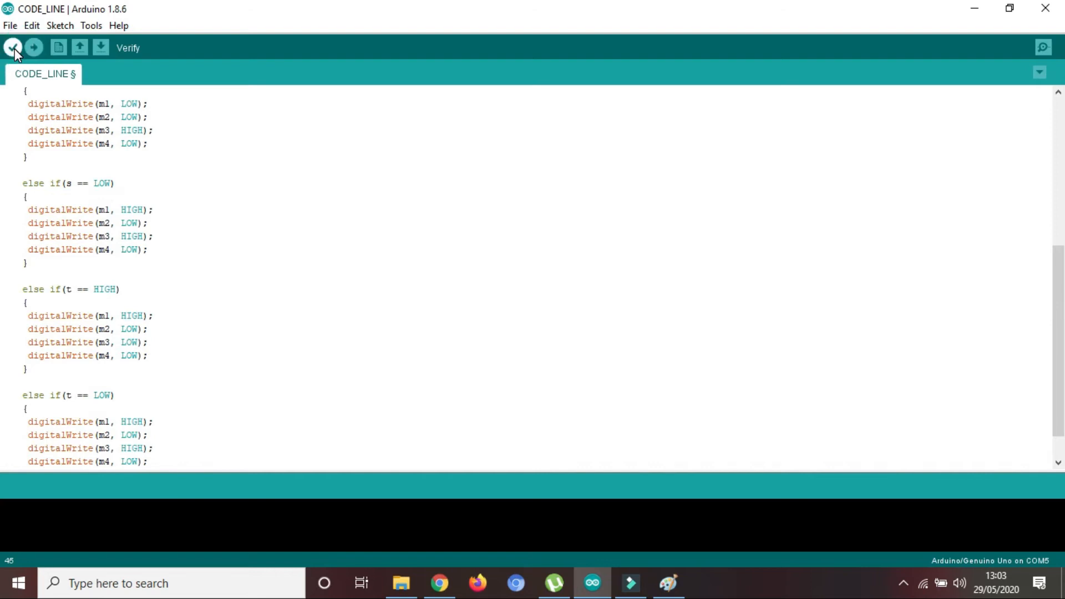
{"action": "left_click", "coordinate": [13, 48]}
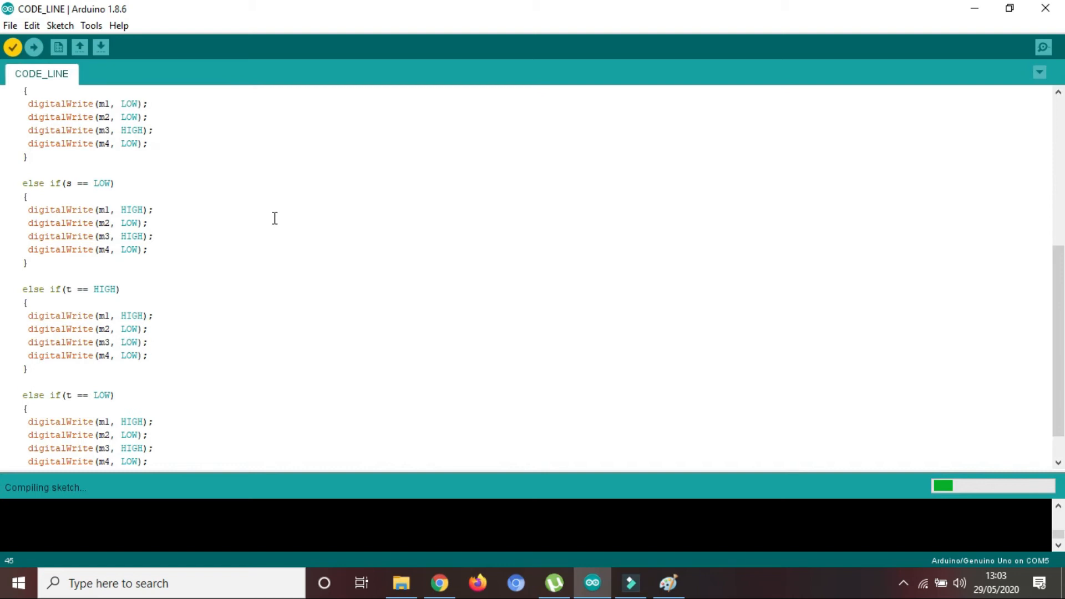
{"action": "left_click", "coordinate": [903, 583]}
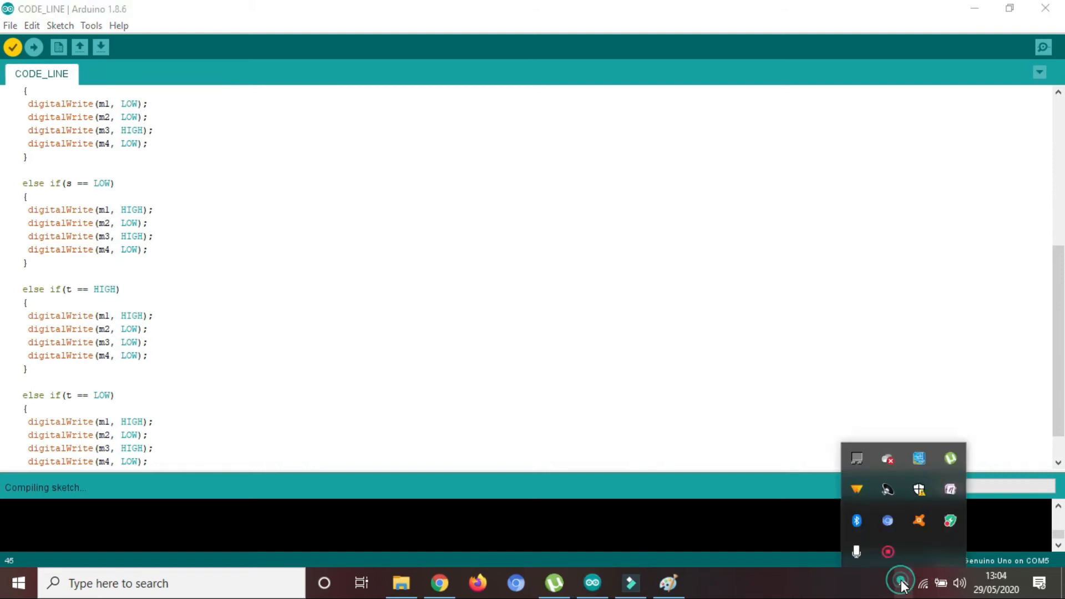
{"action": "right_click", "coordinate": [887, 554]}
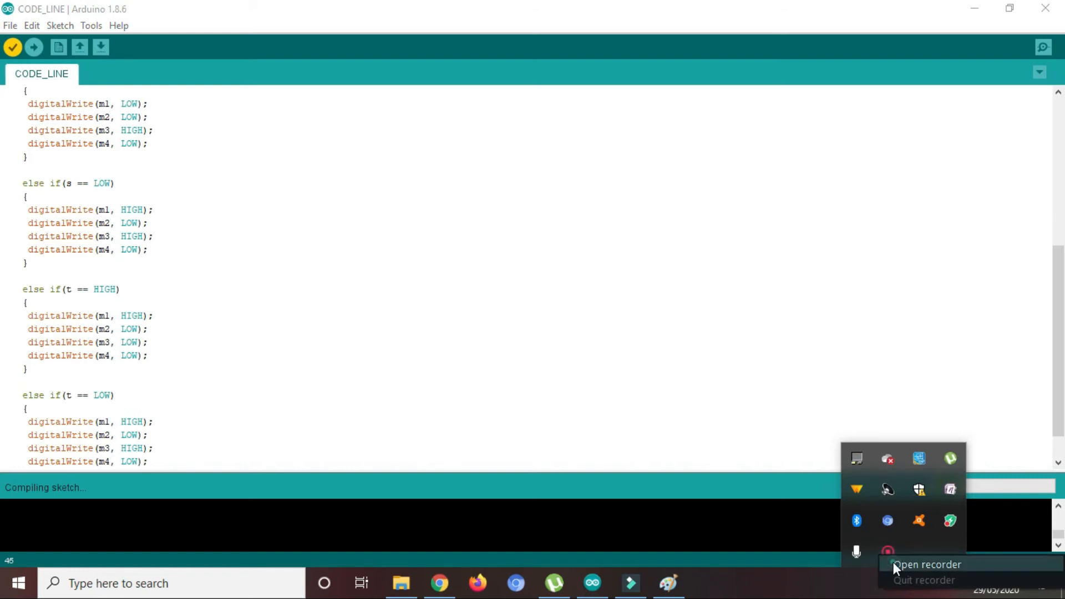
{"action": "left_click", "coordinate": [894, 564]}
{"action": "left_click", "coordinate": [1009, 526]}
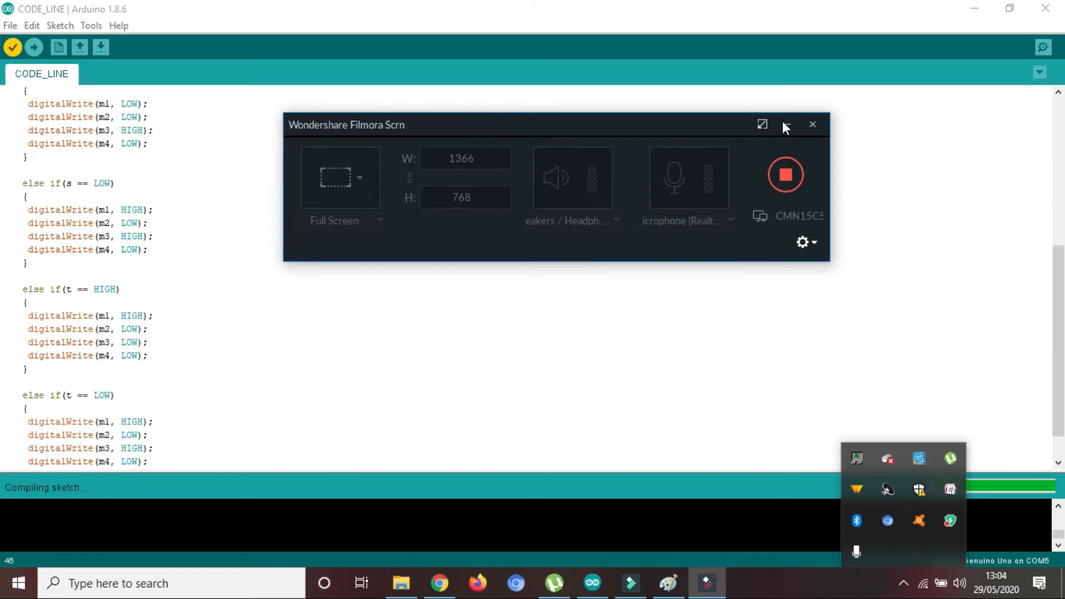
{"action": "left_click", "coordinate": [788, 124]}
{"action": "left_click", "coordinate": [783, 383]}
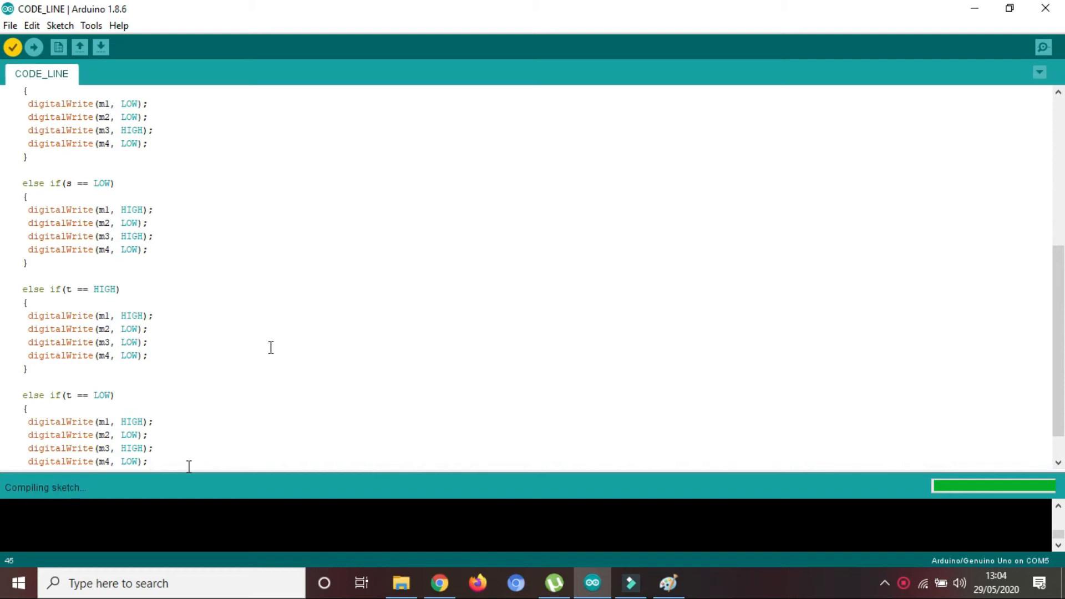
Step: Minimize the Arduino IDE and Paint windows and launch Proteus 8 Professional from the desktop
{"action": "left_click", "coordinate": [975, 8]}
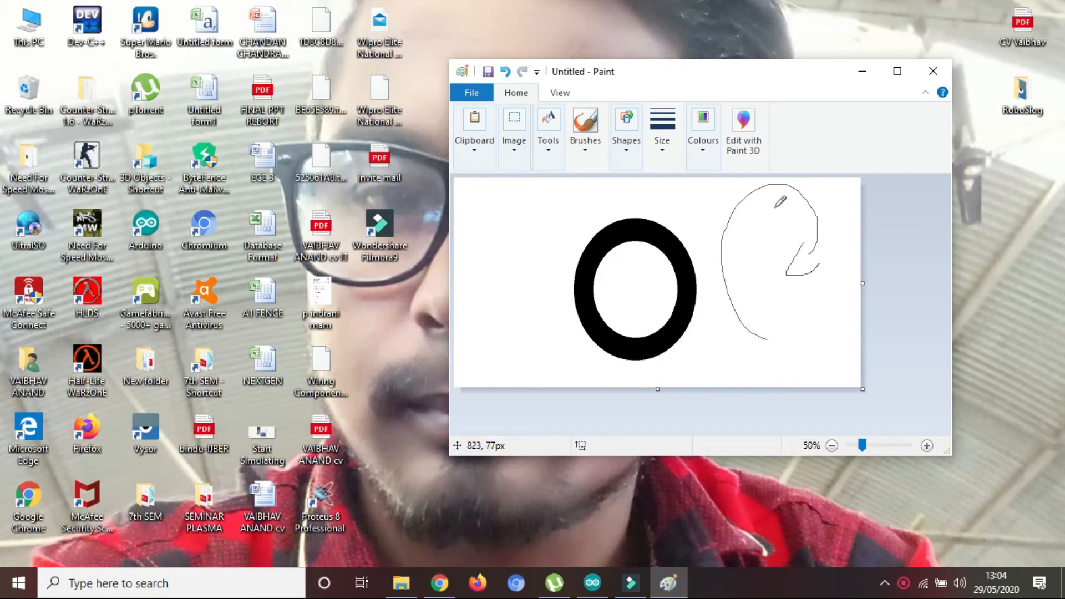
{"action": "left_click", "coordinate": [861, 71]}
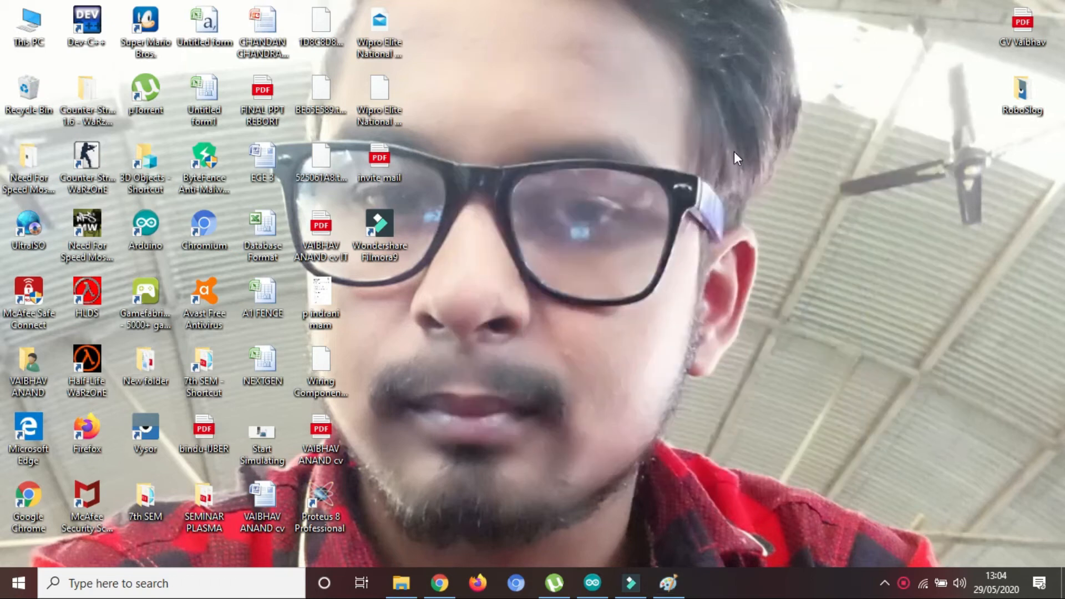
{"action": "double_click", "coordinate": [317, 510]}
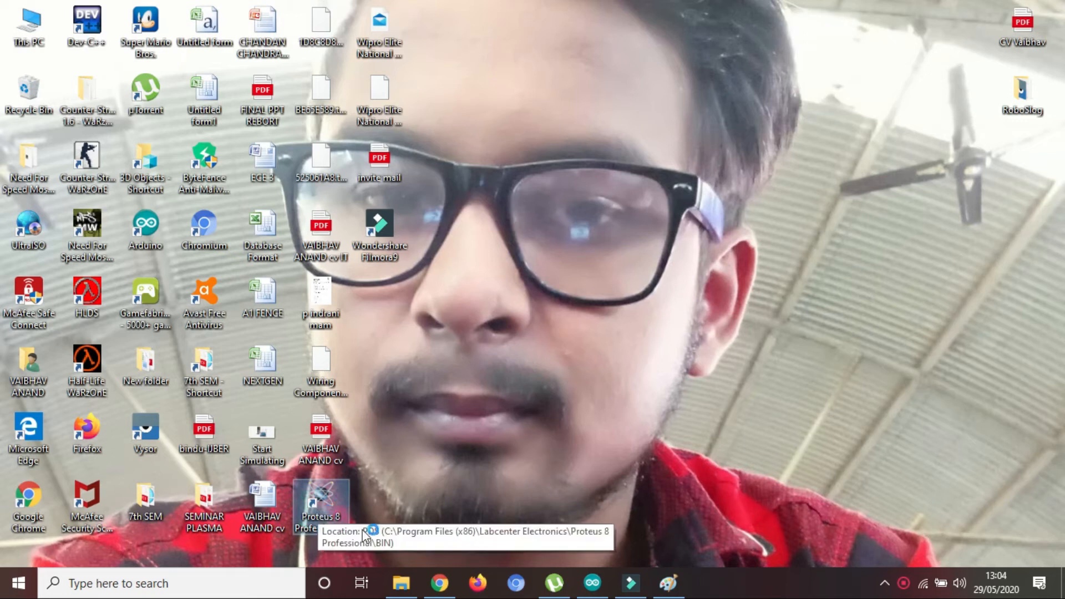
{"action": "left_click", "coordinate": [590, 591]}
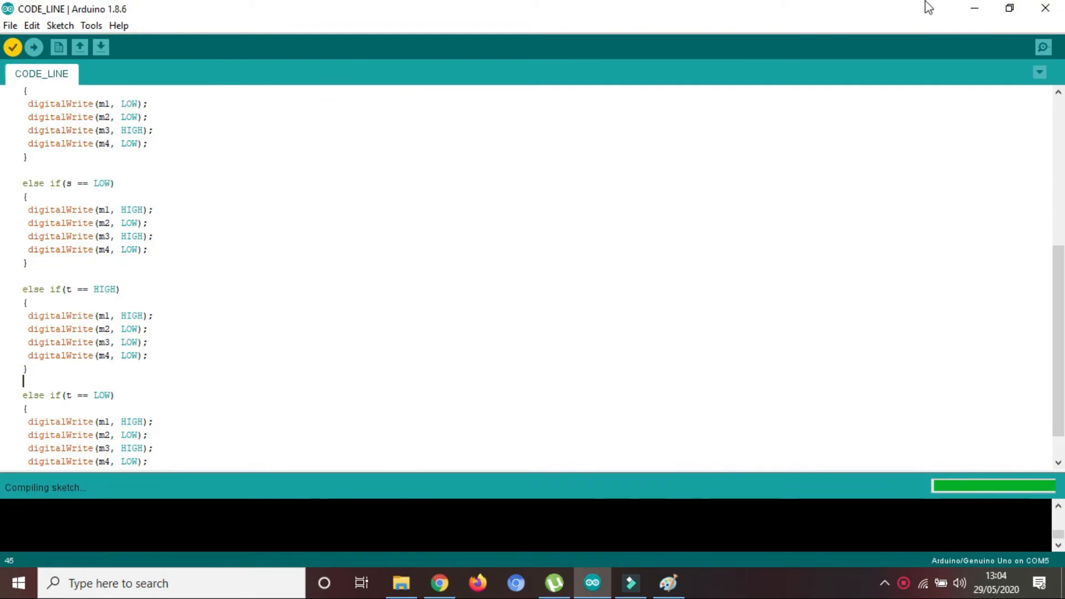
{"action": "left_click", "coordinate": [974, 8]}
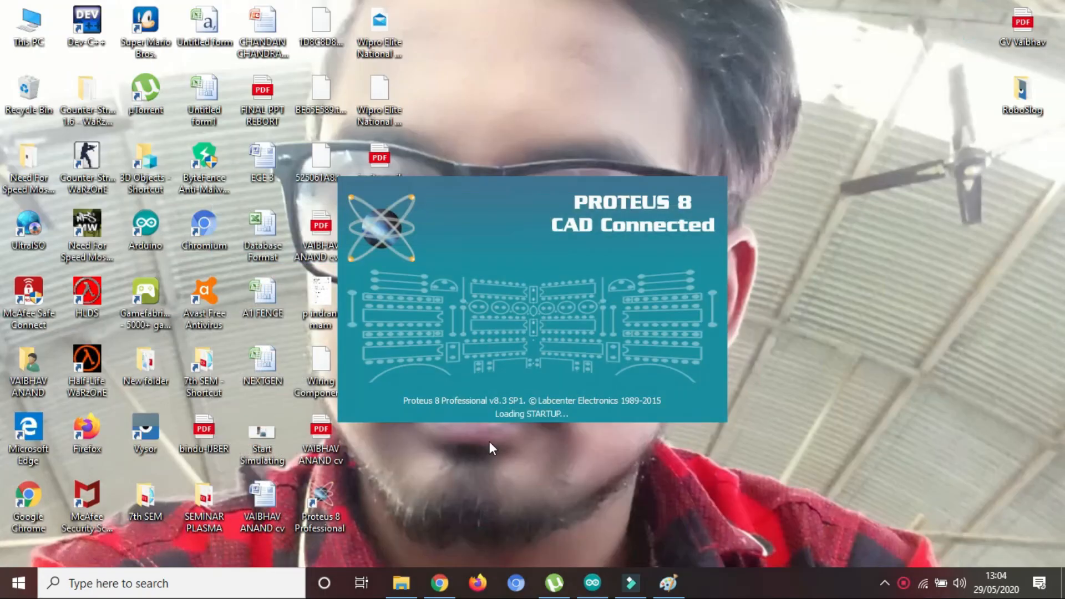
Step: Switch to Chrome and examine the Proteus schematic in the post's circuit section
{"action": "left_click", "coordinate": [438, 591]}
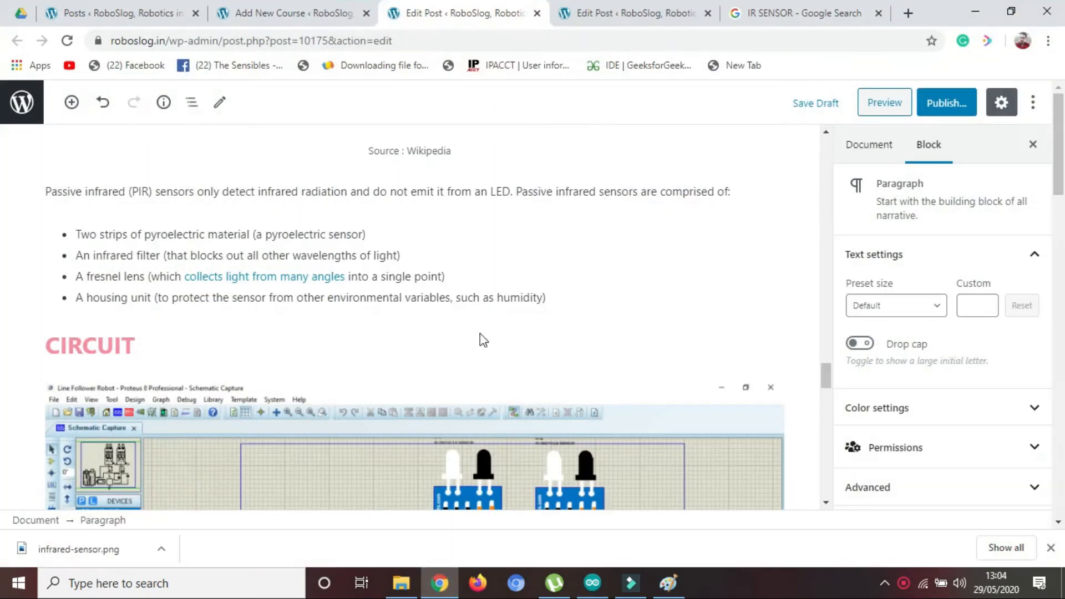
{"action": "scroll", "coordinate": [489, 321], "scroll_direction": "down", "scroll_amount": 7}
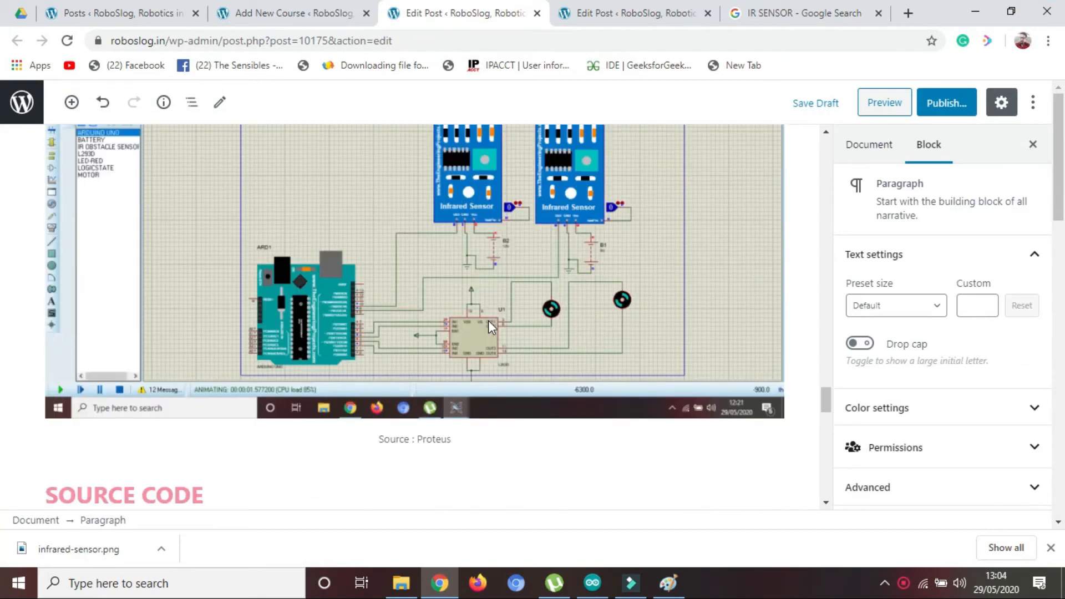
{"action": "scroll", "coordinate": [488, 321], "scroll_direction": "up", "scroll_amount": 3}
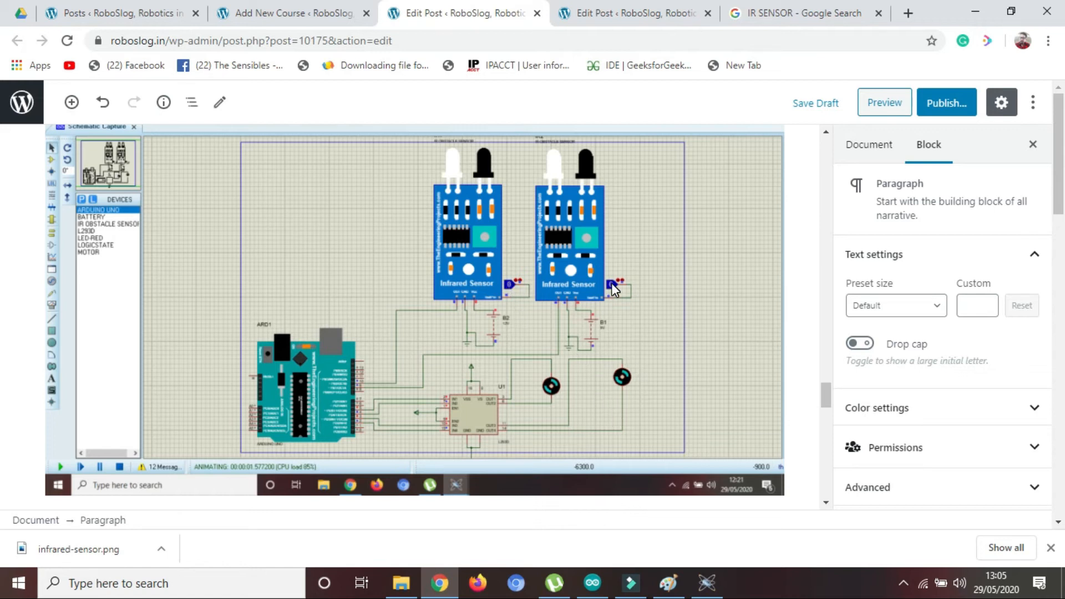
Step: Switch to Proteus and open the recent project Line Follower Robot.pdsprj
{"action": "left_click", "coordinate": [707, 583]}
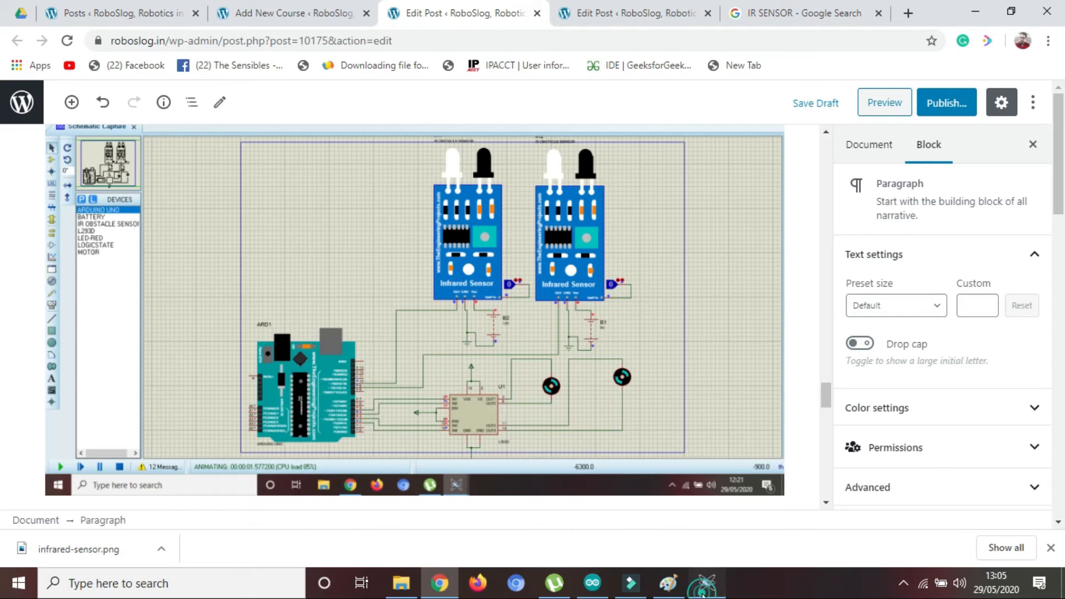
{"action": "left_click", "coordinate": [521, 223]}
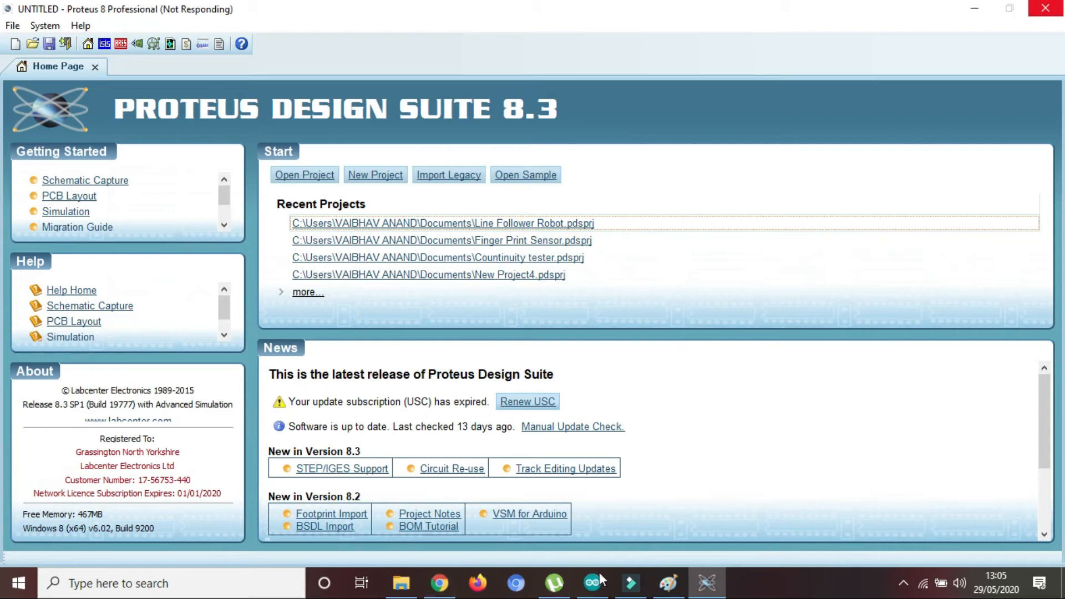
Step: Switch to the Arduino IDE and export the compiled binary of the CODE_LINE sketch
{"action": "left_click", "coordinate": [594, 592]}
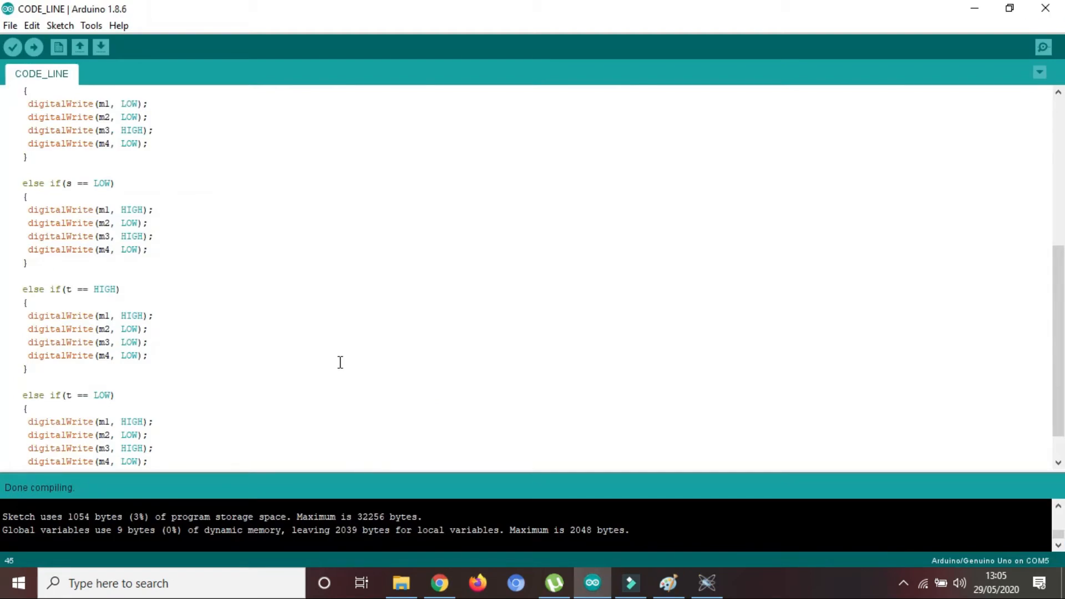
{"action": "left_click", "coordinate": [64, 26]}
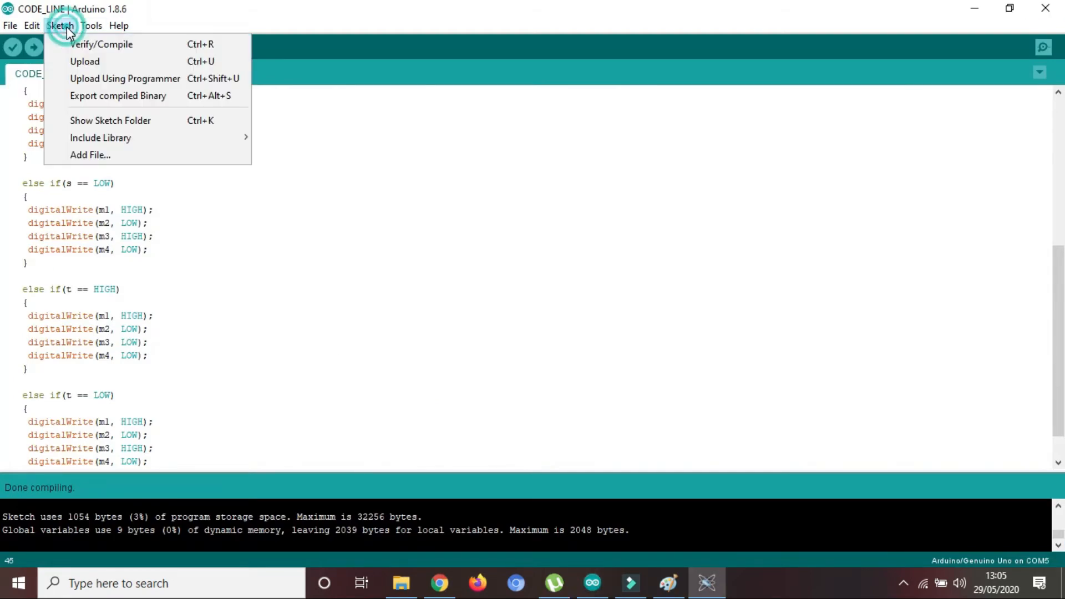
{"action": "left_click", "coordinate": [107, 96]}
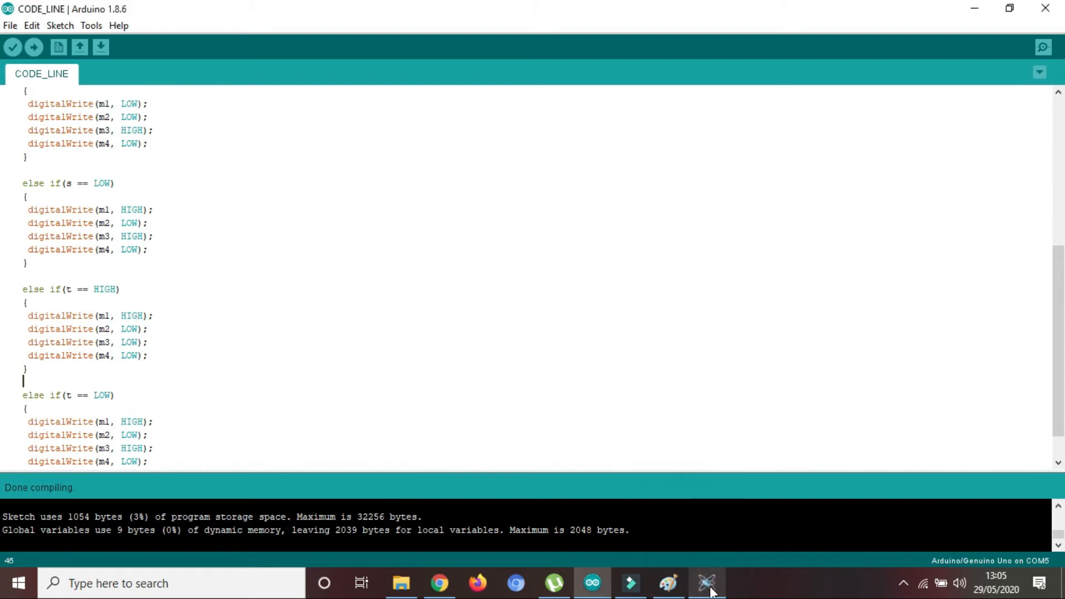
Step: Switch to Proteus and load CODE_LINE.ino.standard.hex from the CODE_LINE folder as the Arduino Uno's program file
{"action": "left_click", "coordinate": [710, 589]}
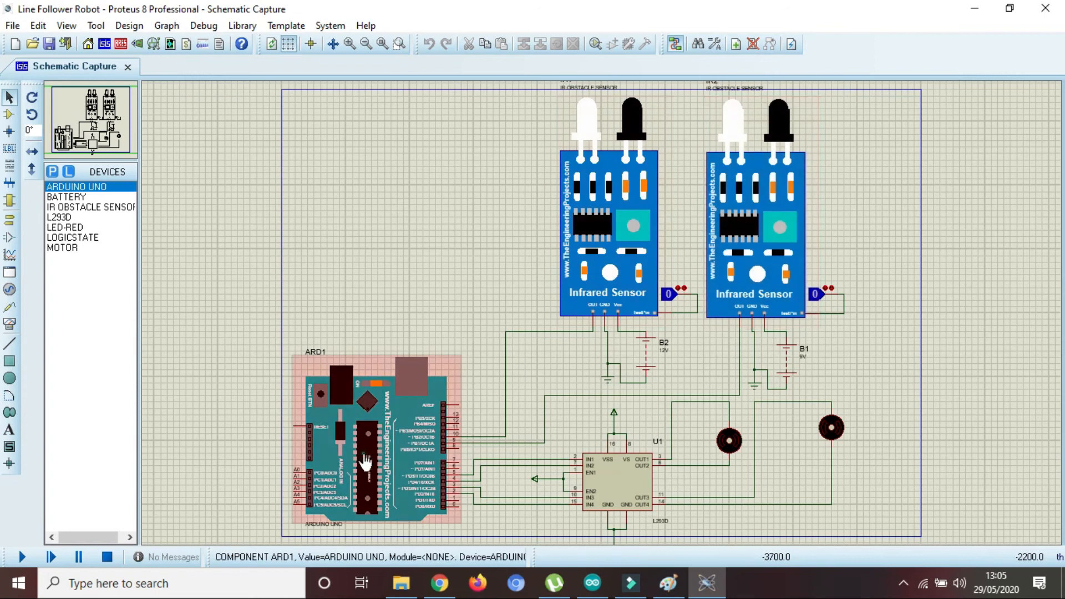
{"action": "double_click", "coordinate": [364, 461]}
{"action": "left_click", "coordinate": [582, 227]}
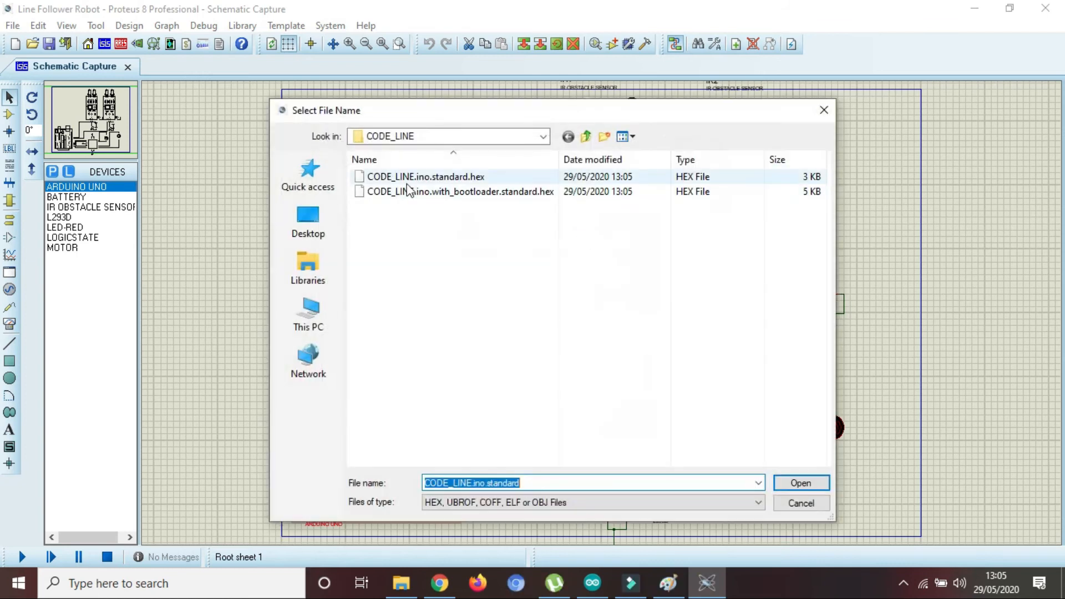
{"action": "left_click", "coordinate": [587, 137]}
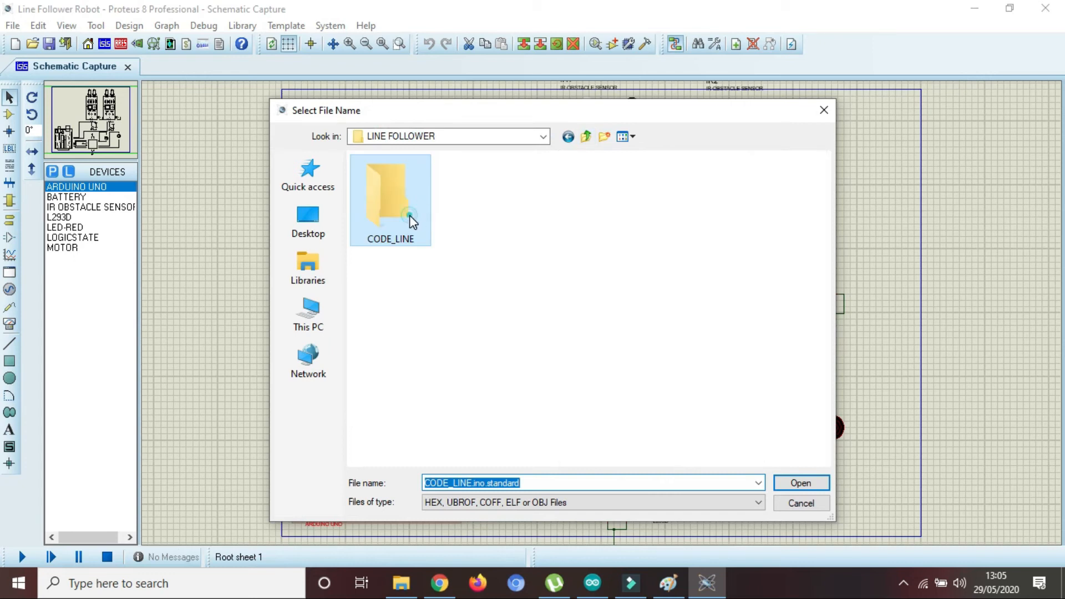
{"action": "double_click", "coordinate": [411, 215]}
{"action": "left_click", "coordinate": [444, 177]}
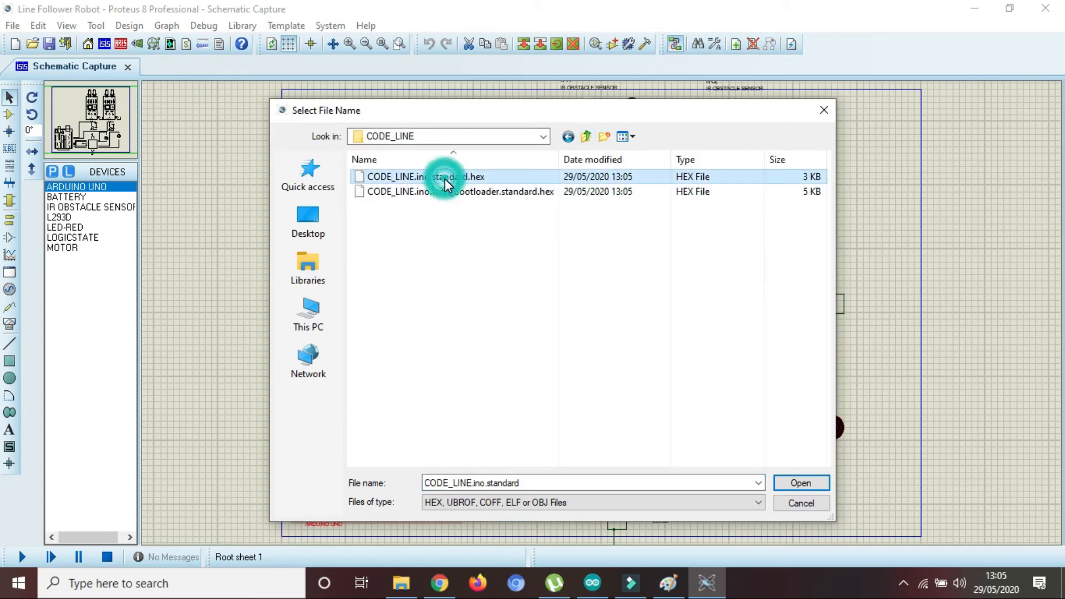
{"action": "left_click", "coordinate": [783, 484]}
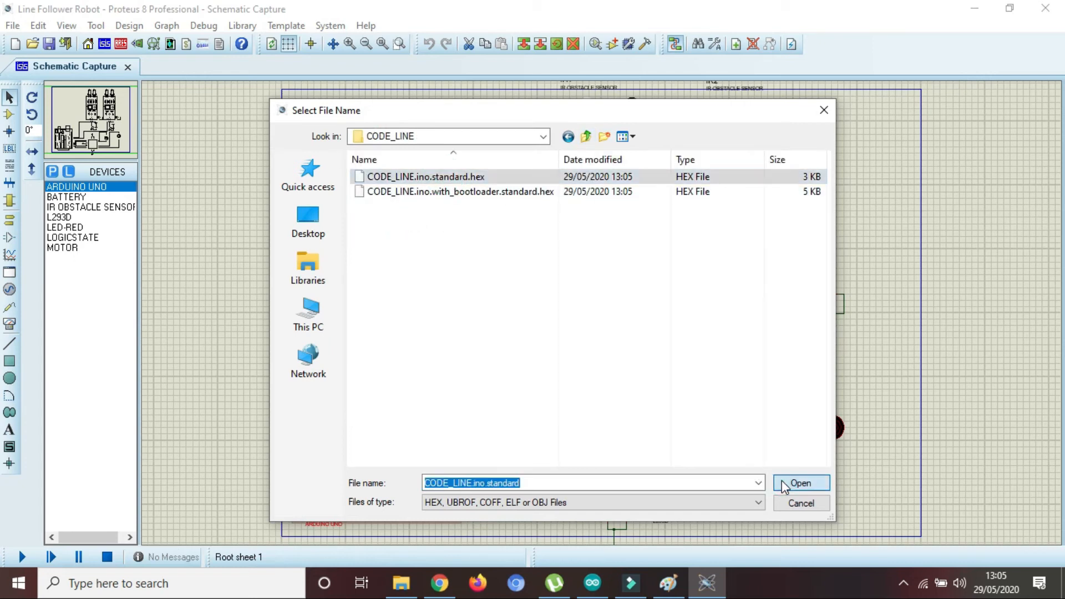
{"action": "left_click", "coordinate": [701, 146]}
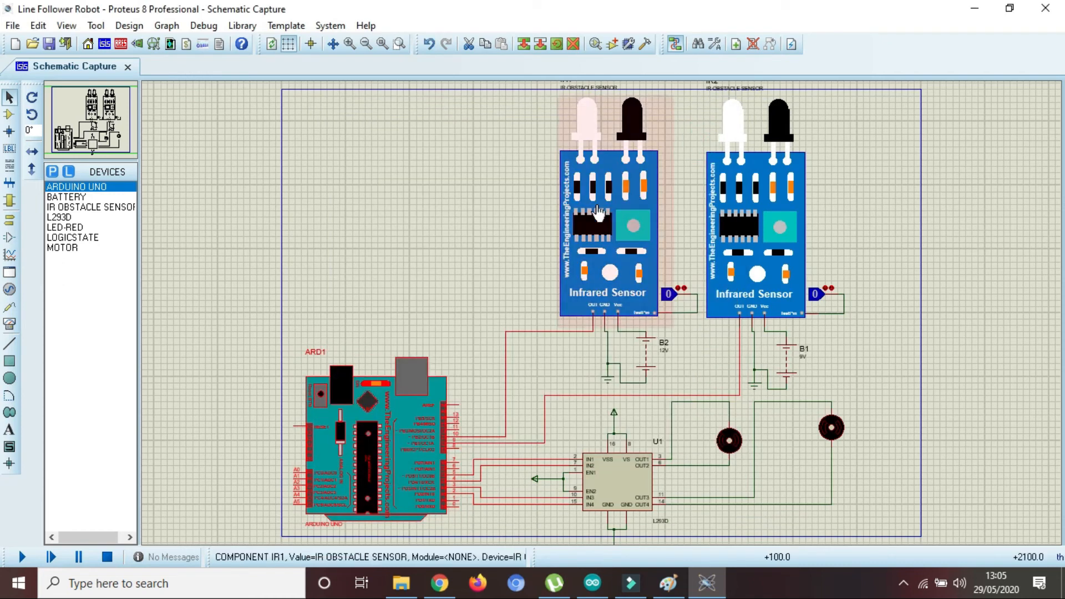
Step: Assign InfraredSensorsTEP.HEX as the program file of infrared sensor IR1
{"action": "double_click", "coordinate": [596, 222]}
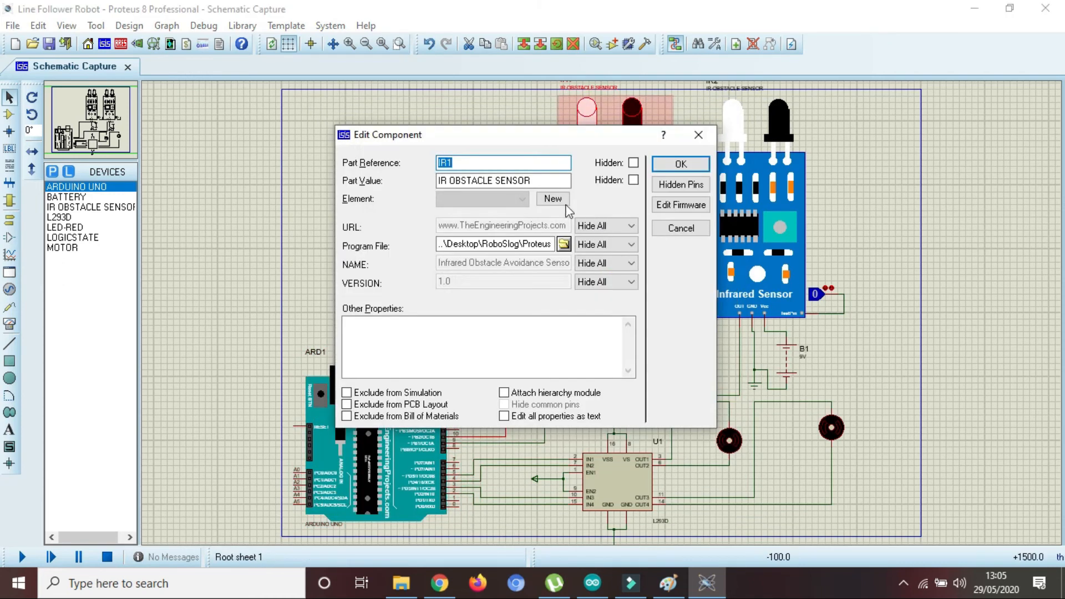
{"action": "left_click", "coordinate": [564, 244]}
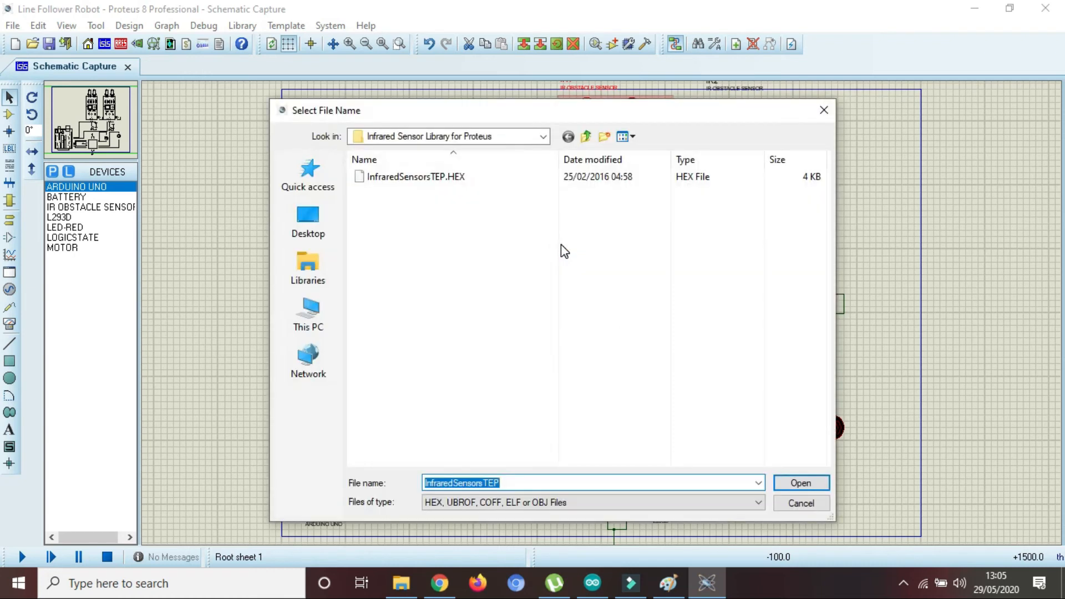
{"action": "left_click", "coordinate": [458, 183]}
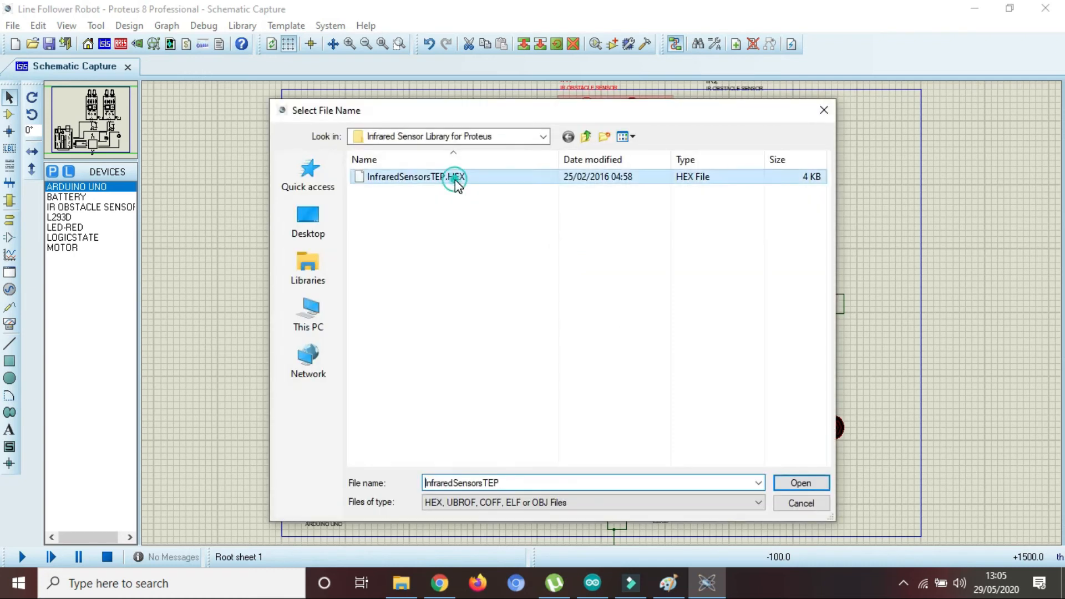
{"action": "left_click", "coordinate": [802, 483]}
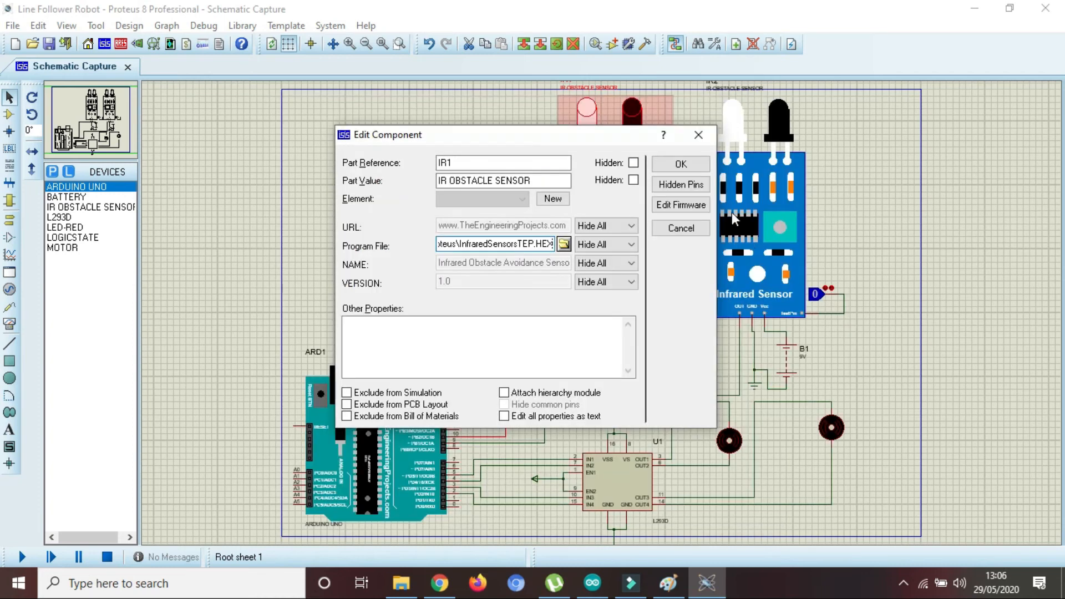
{"action": "left_click", "coordinate": [683, 164]}
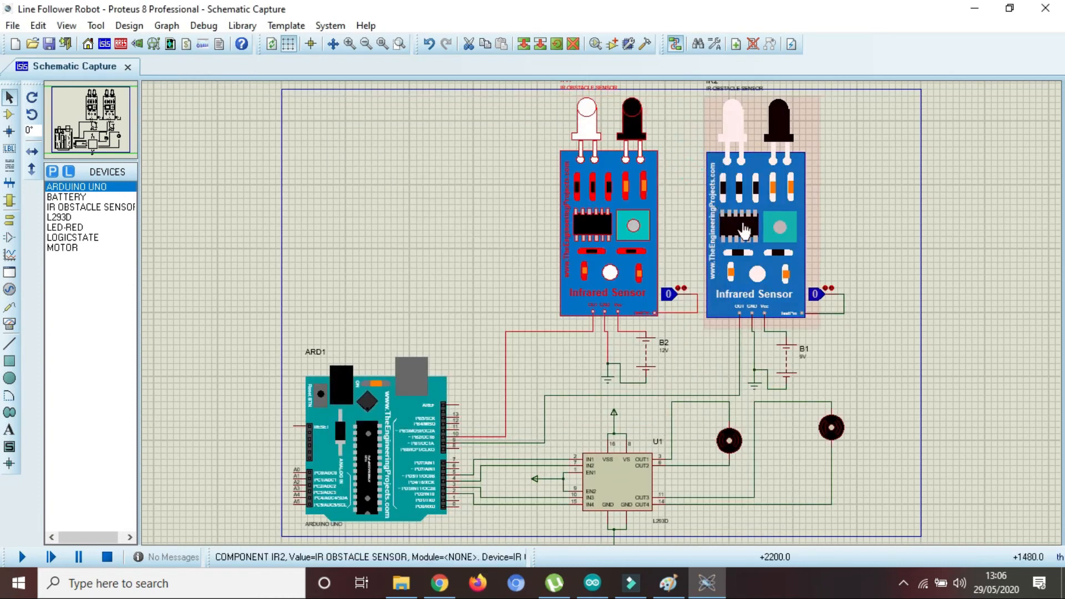
Step: Assign InfraredSensorsTEP.HEX as the program file of infrared sensor IR2 and deselect it
{"action": "double_click", "coordinate": [744, 229]}
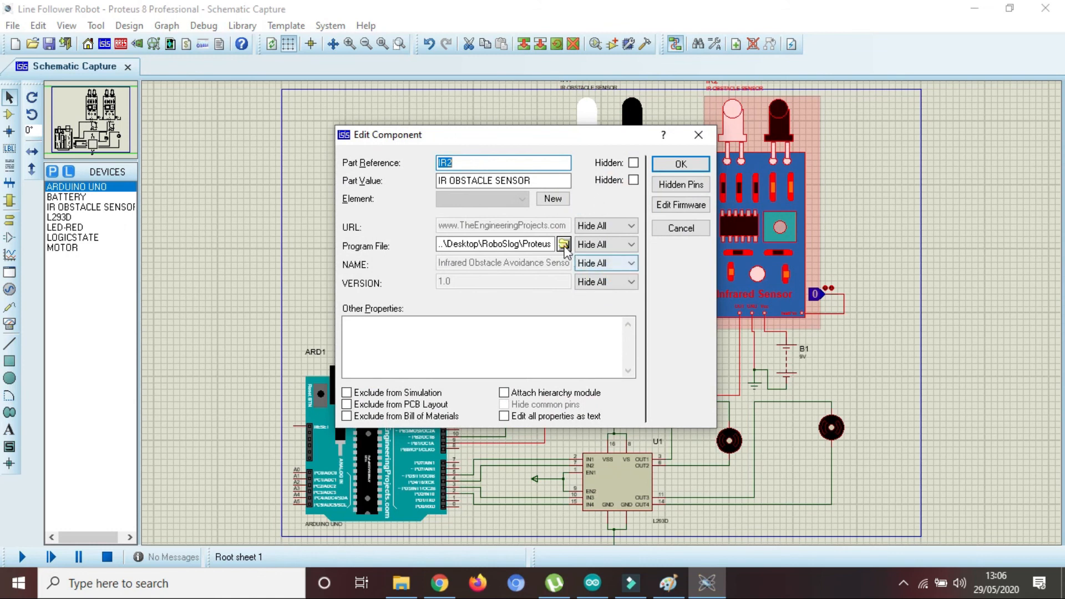
{"action": "left_click", "coordinate": [564, 245]}
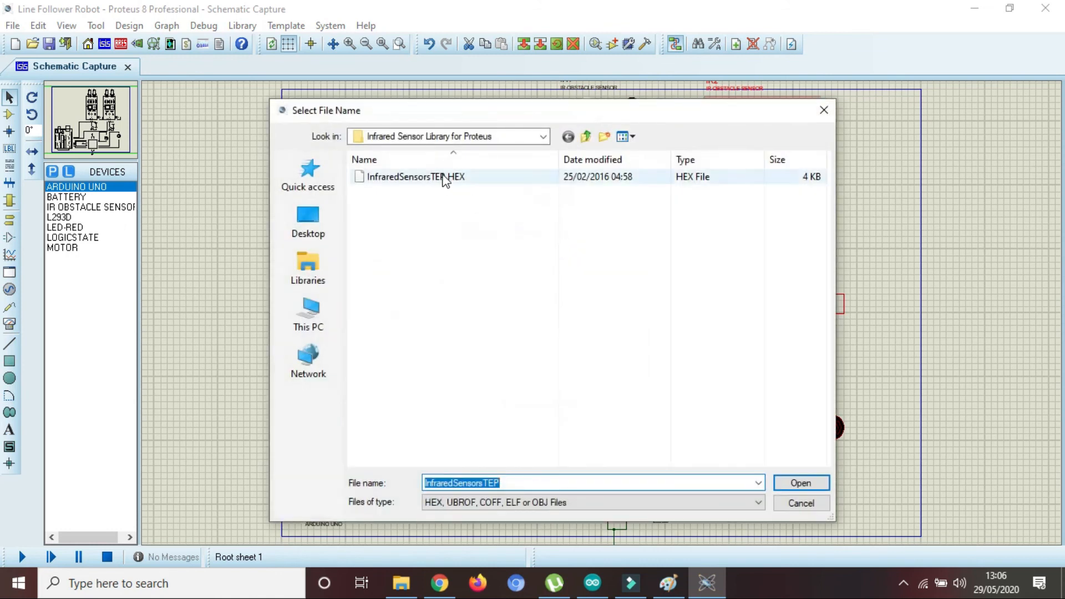
{"action": "left_click", "coordinate": [442, 179]}
{"action": "left_click", "coordinate": [808, 484]}
{"action": "left_click", "coordinate": [686, 166]}
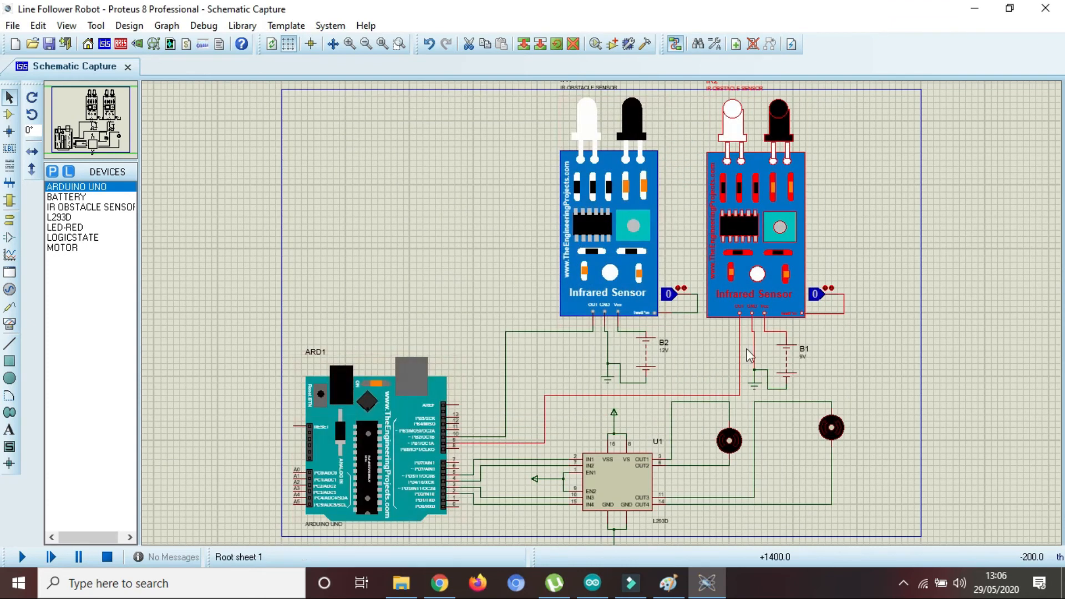
{"action": "left_click", "coordinate": [851, 375]}
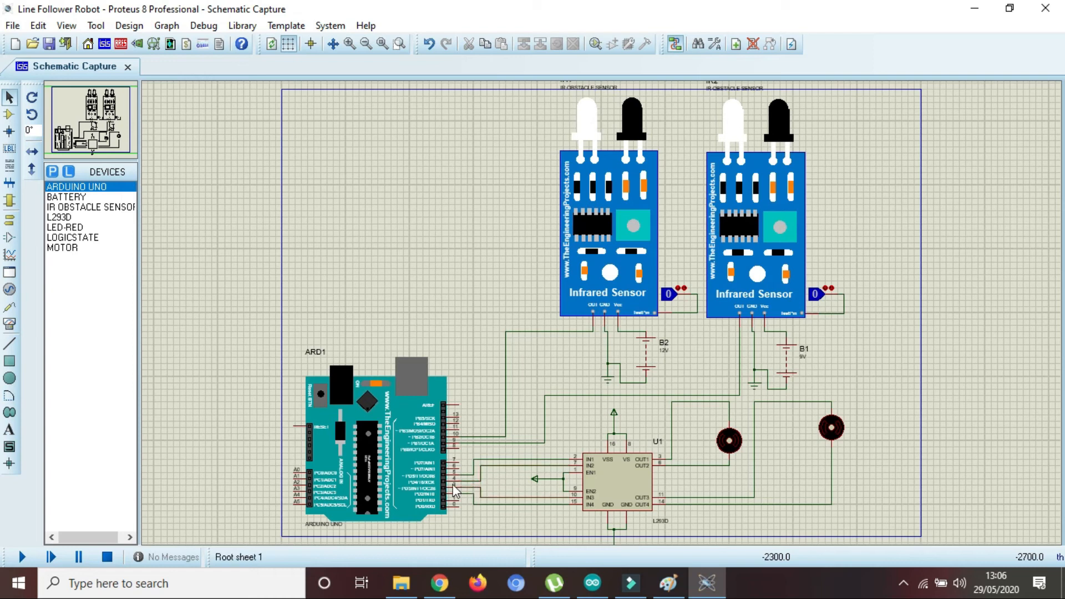
Step: Check the wiring between the Arduino Uno pins and the L293D inputs, and run the circuit simulation
{"action": "scroll", "coordinate": [454, 491], "scroll_direction": "up", "scroll_amount": 2}
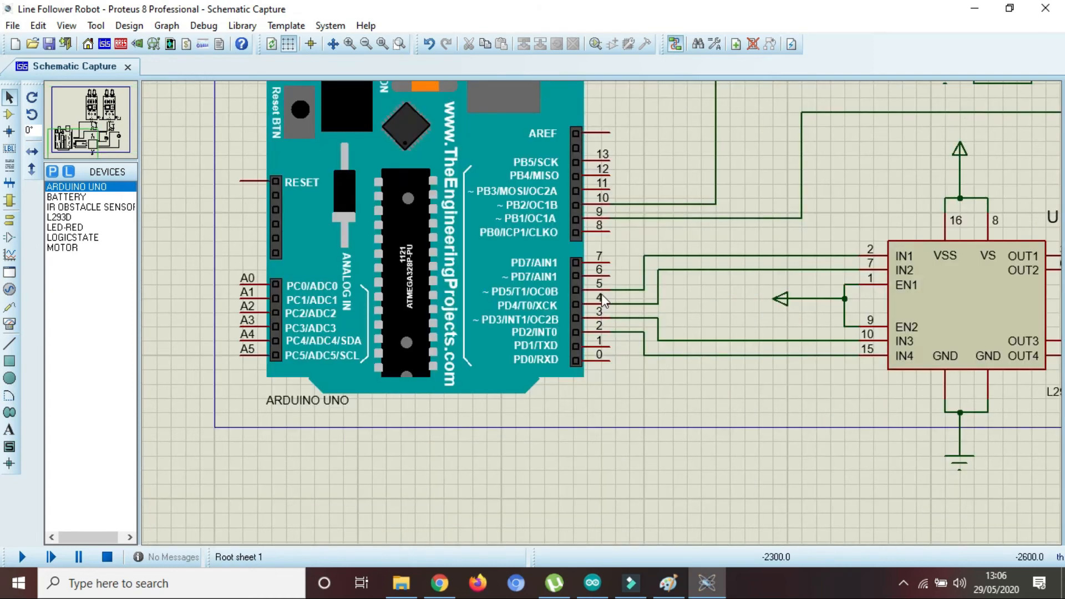
{"action": "scroll", "coordinate": [604, 325], "scroll_direction": "down", "scroll_amount": 3}
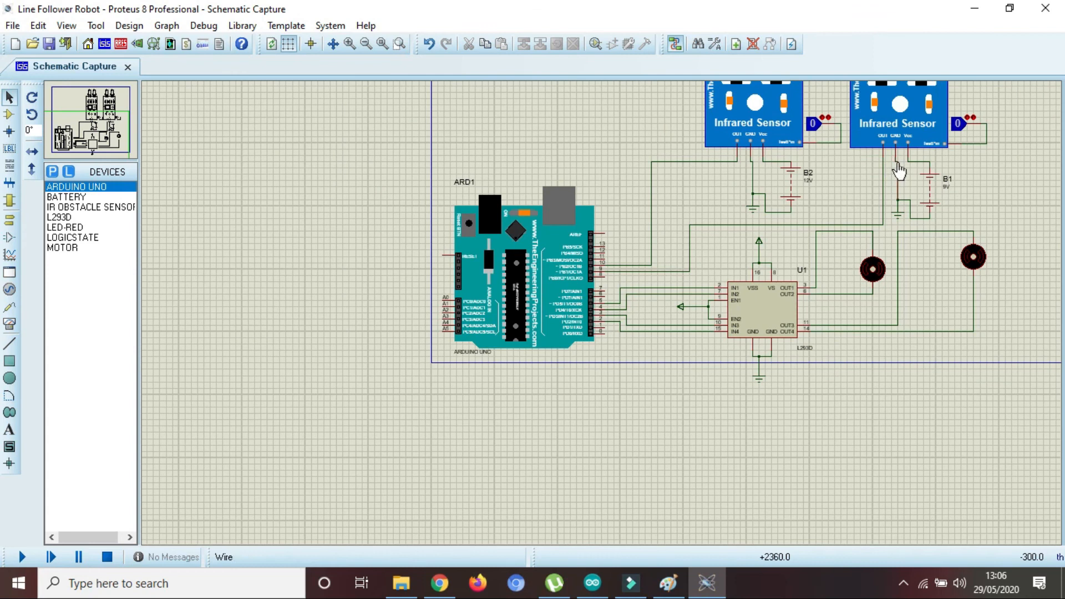
{"action": "left_click", "coordinate": [99, 127]}
{"action": "left_click", "coordinate": [101, 119]}
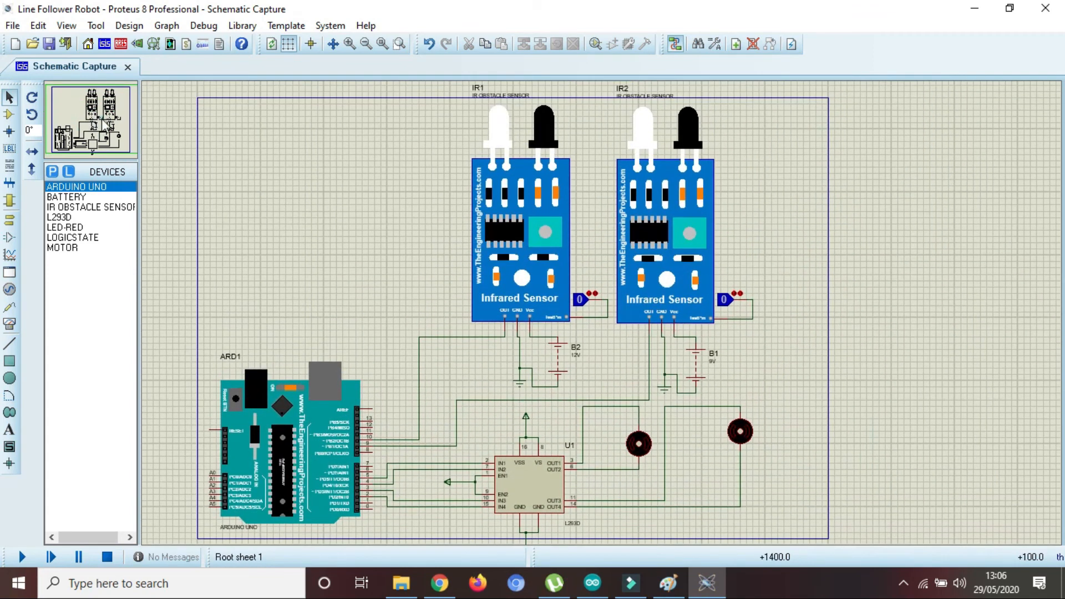
{"action": "left_click", "coordinate": [22, 558]}
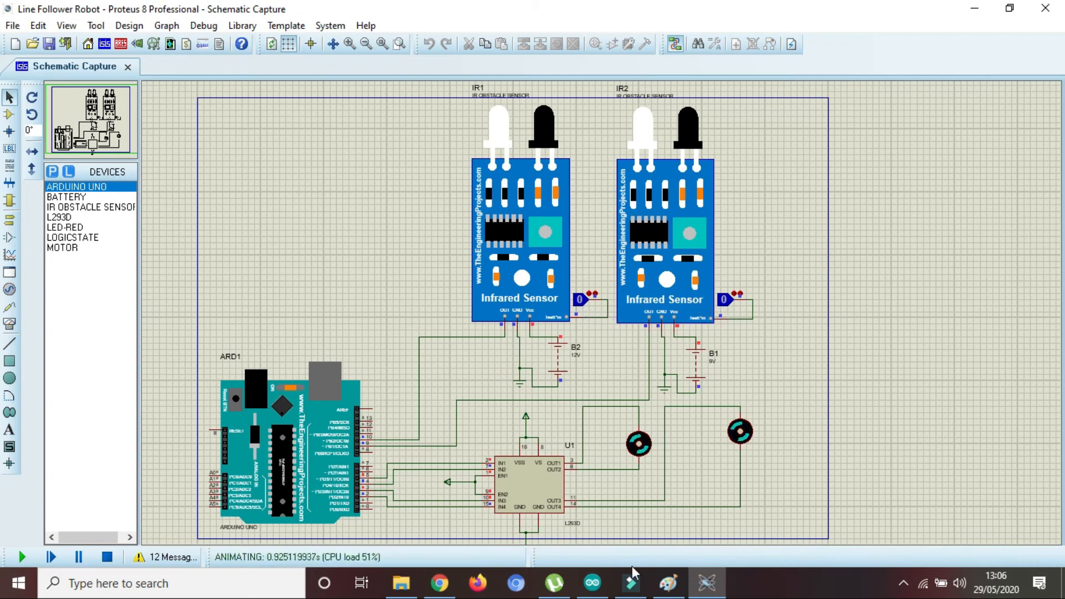
Step: Switch to the Arduino IDE and review the sensor conditions and motor outputs in the CODE_LINE loop
{"action": "left_click", "coordinate": [592, 583]}
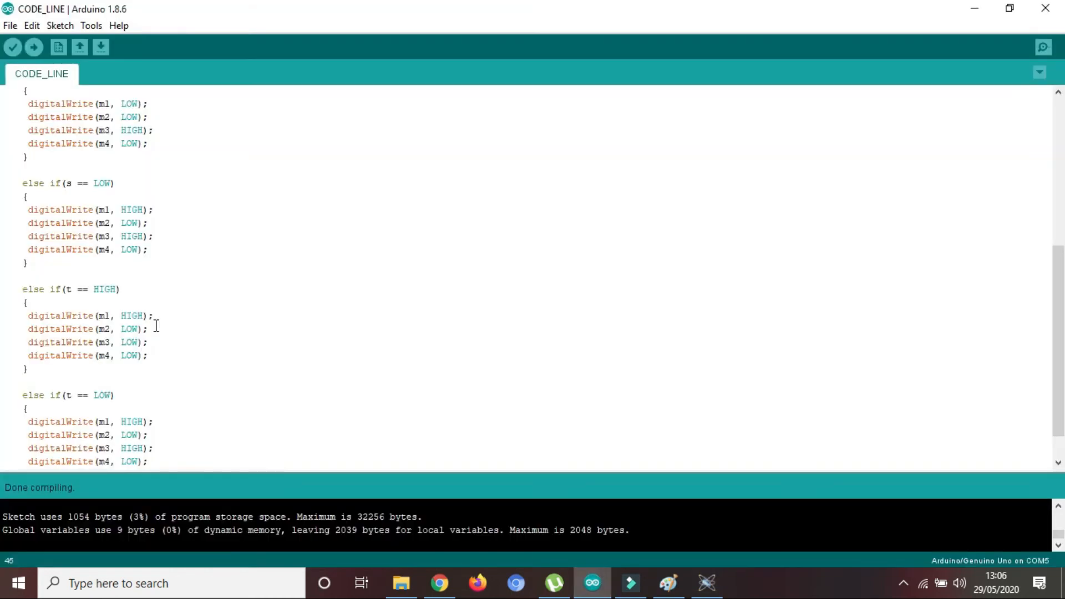
{"action": "scroll", "coordinate": [100, 199], "scroll_direction": "up", "scroll_amount": 2}
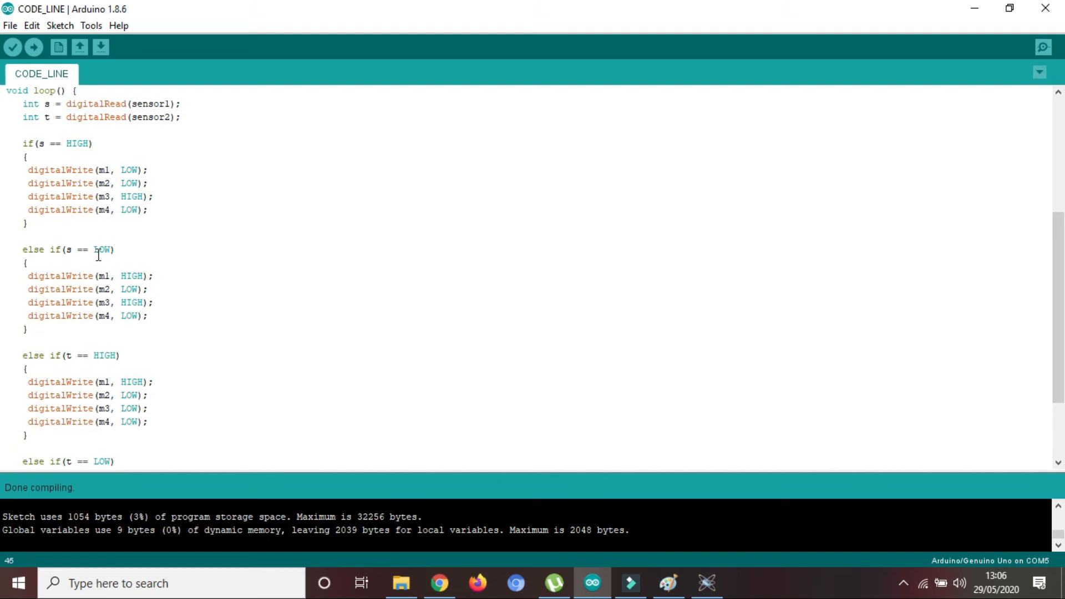
{"action": "scroll", "coordinate": [99, 255], "scroll_direction": "down", "scroll_amount": 2}
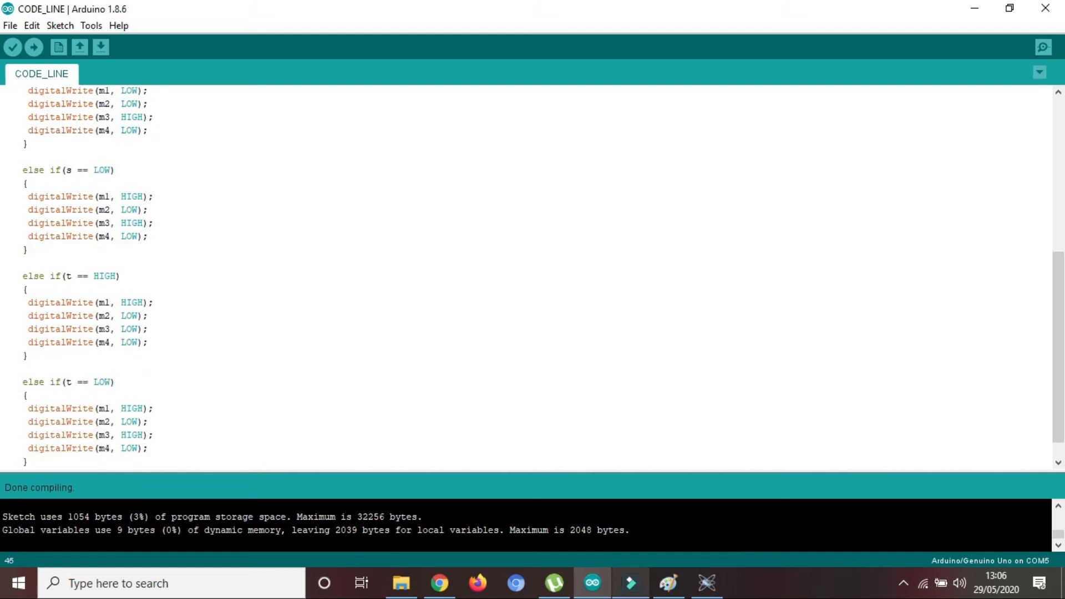
Step: Return to Proteus and test each sensor by toggling its logic state to 1 and back to 0, first IR1, then IR2
{"action": "left_click", "coordinate": [707, 582]}
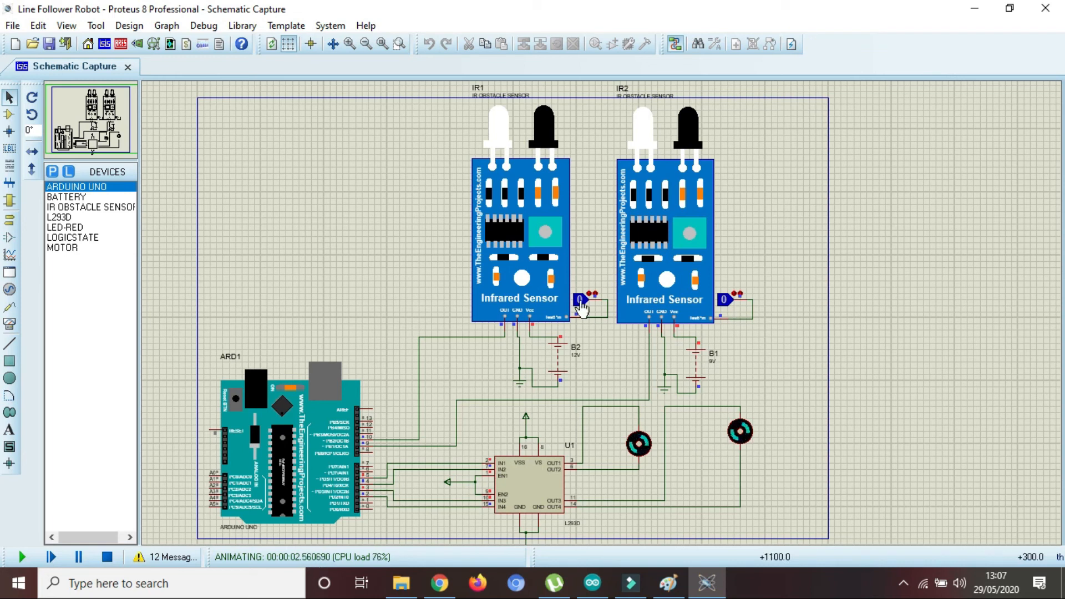
{"action": "left_click", "coordinate": [580, 301]}
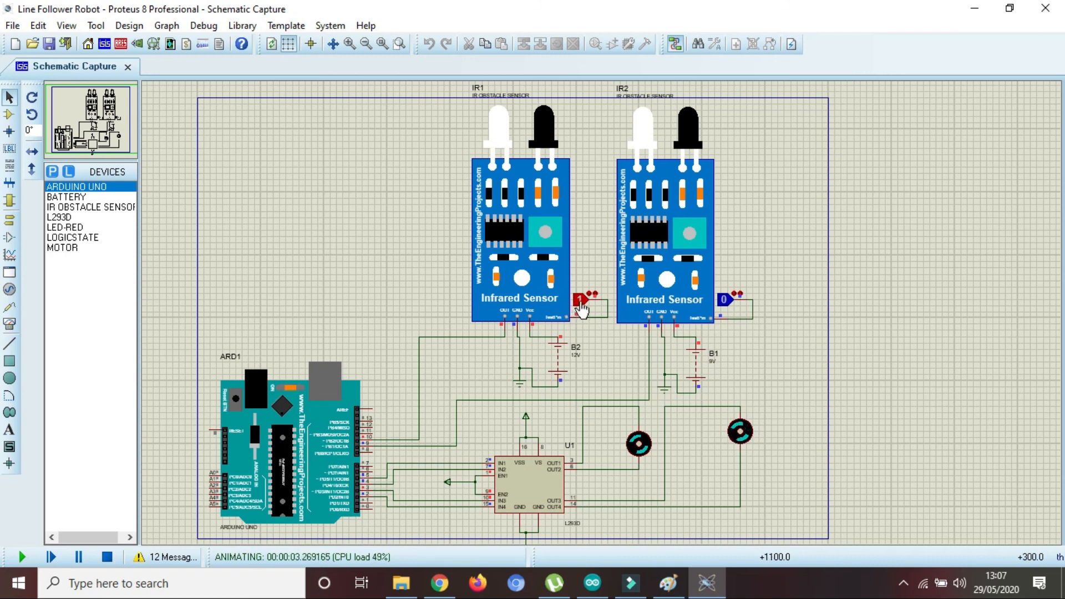
{"action": "left_click", "coordinate": [579, 300]}
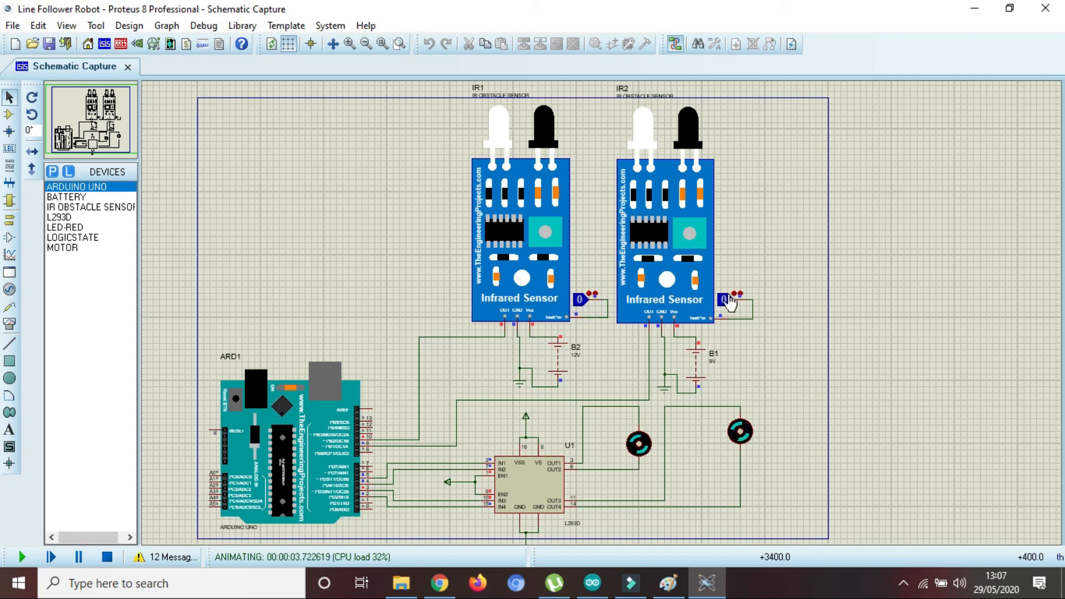
{"action": "left_click", "coordinate": [726, 300]}
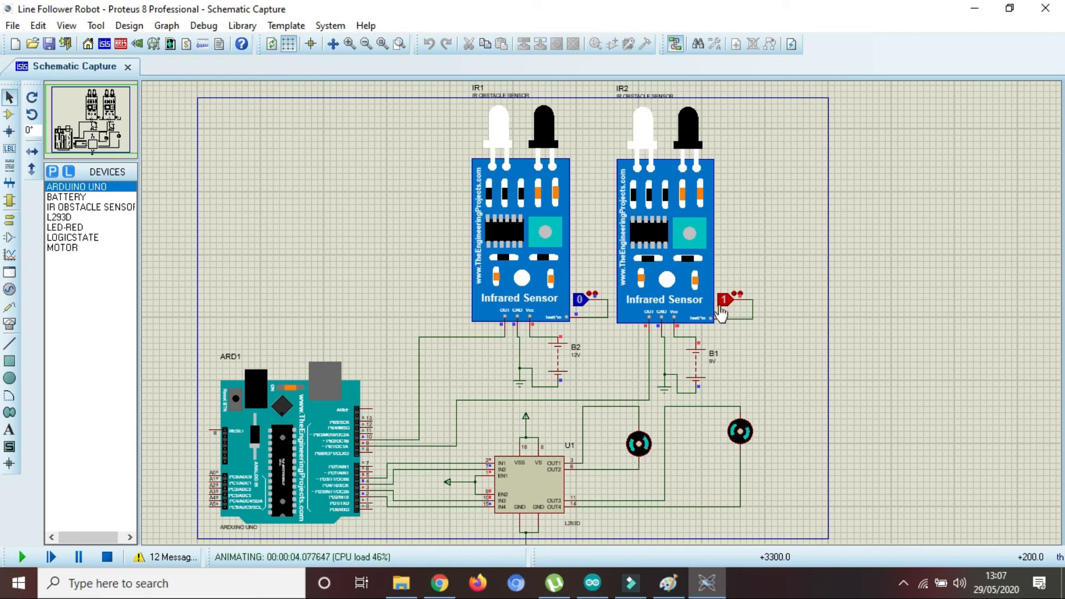
{"action": "left_click", "coordinate": [721, 305]}
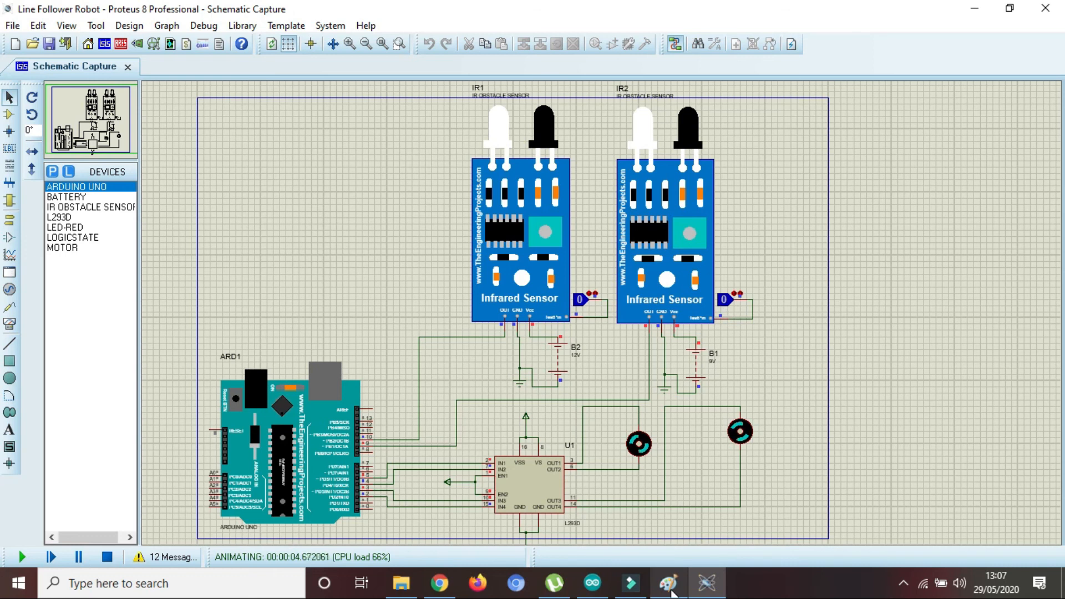
Step: Bring up the track drawing in Paint, minimize it, and stop the Proteus simulation
{"action": "left_click", "coordinate": [670, 591]}
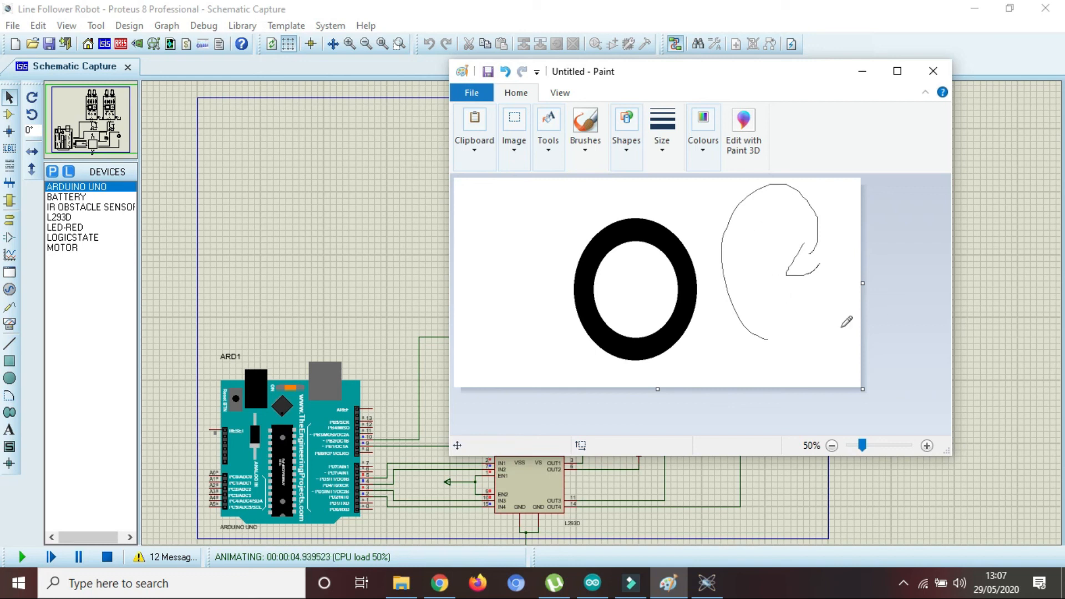
{"action": "left_click", "coordinate": [862, 72]}
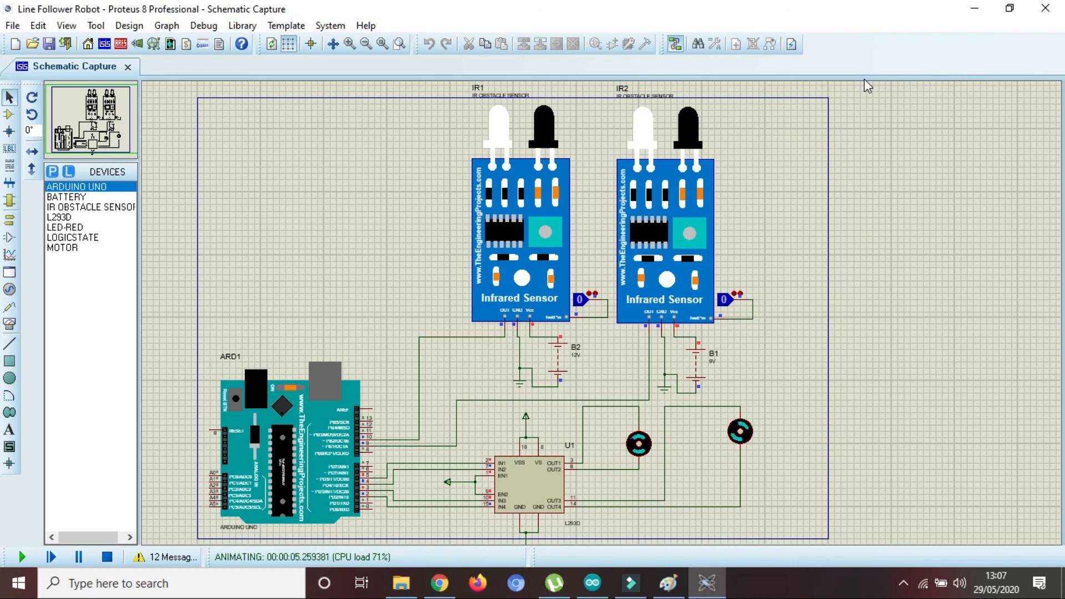
{"action": "left_click", "coordinate": [108, 558]}
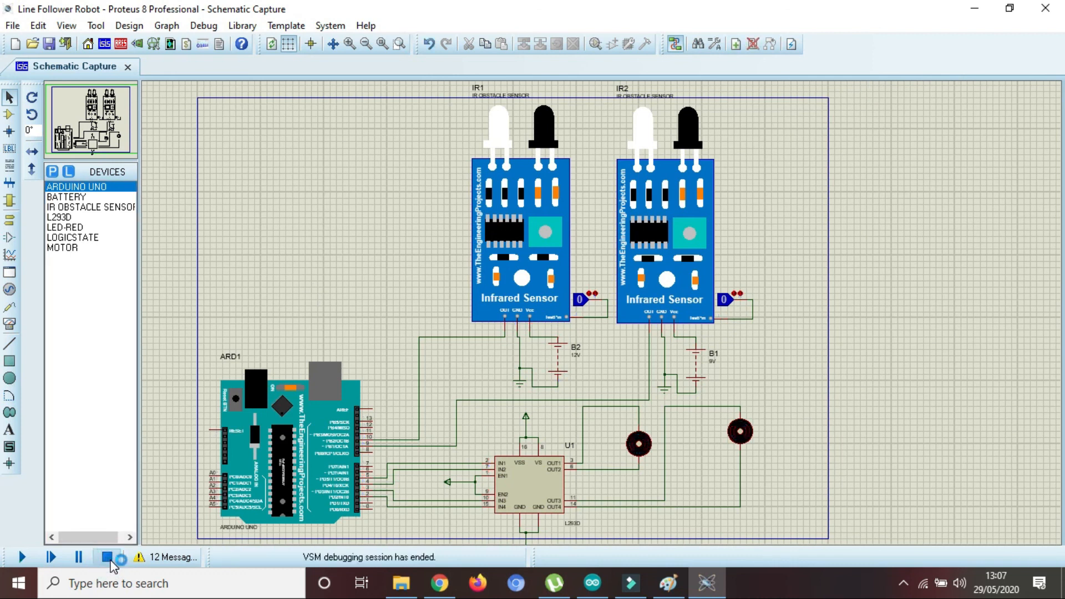
Step: Switch to Chrome and return to the beginning of the LINE FOLLOWER ROBOT (ON PROTEUS) post
{"action": "mouse_move", "coordinate": [590, 594]}
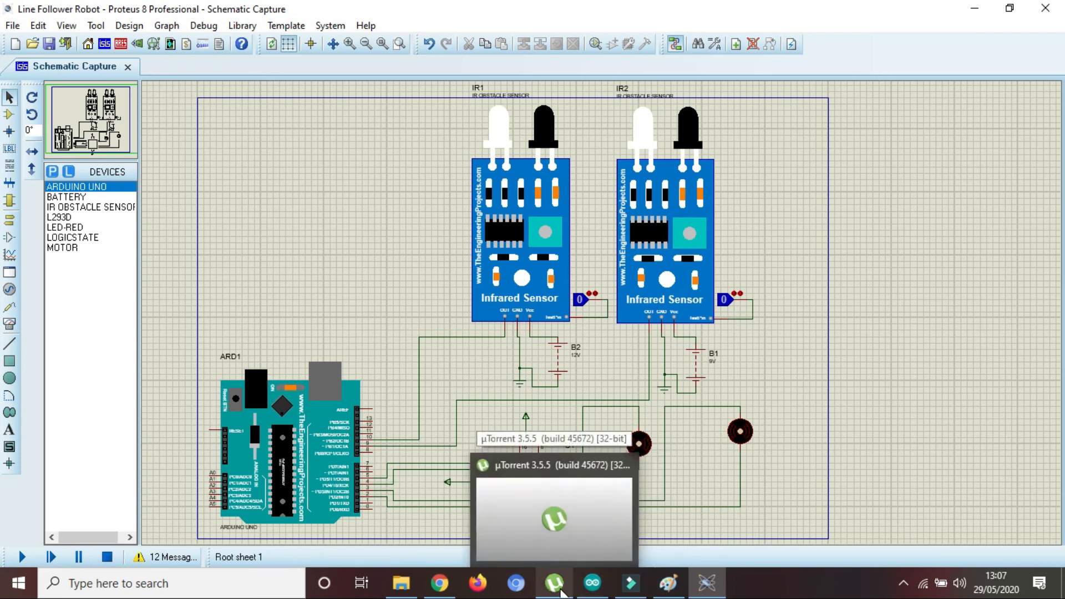
{"action": "left_click", "coordinate": [441, 587]}
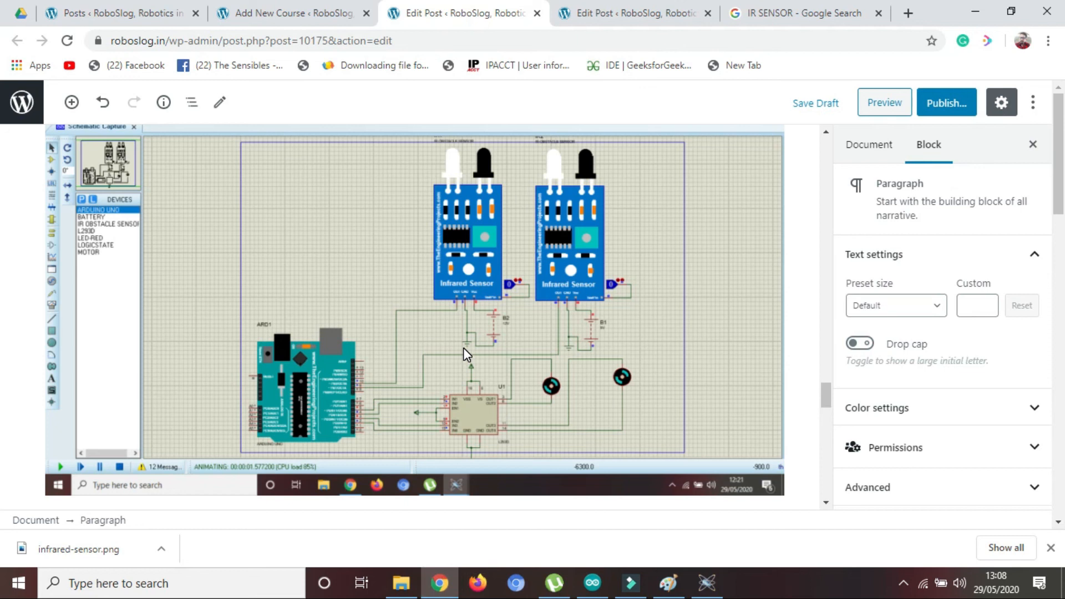
{"action": "scroll", "coordinate": [464, 348], "scroll_direction": "up", "scroll_amount": 20}
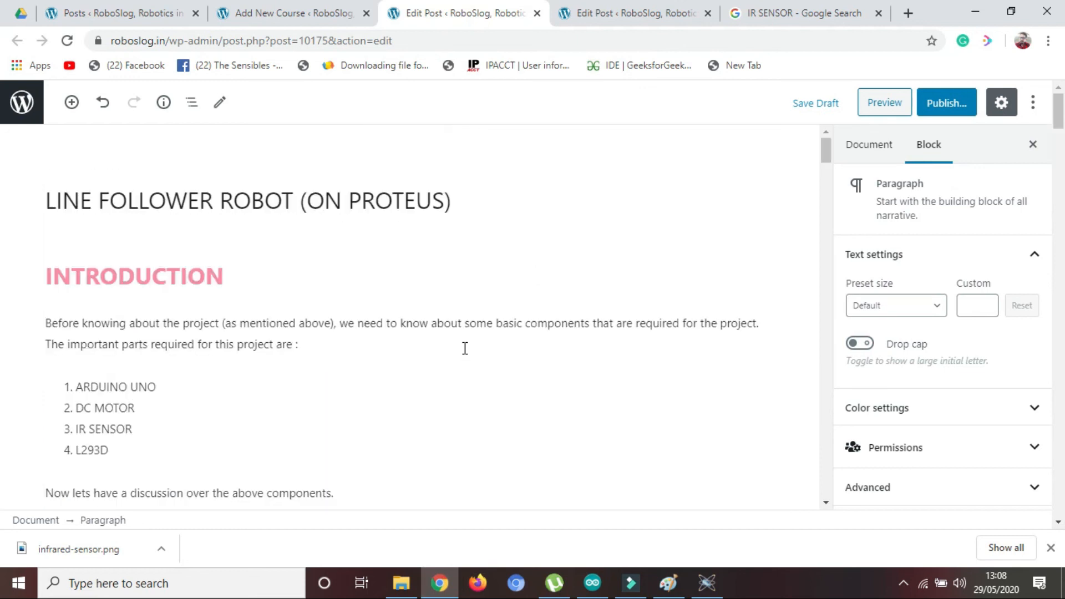
{"action": "left_click", "coordinate": [903, 584]}
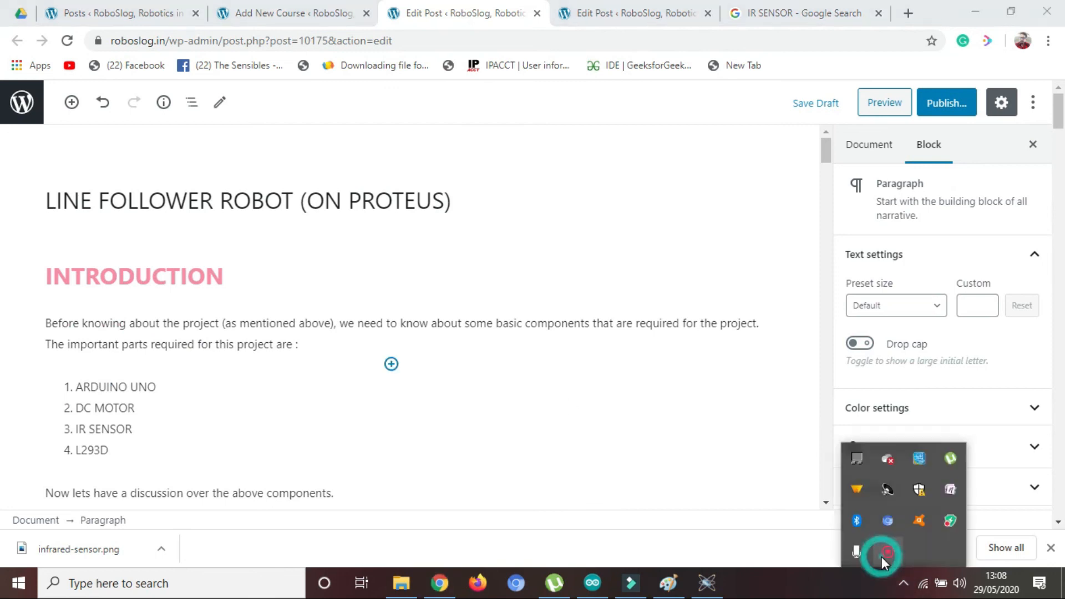
{"action": "left_click", "coordinate": [889, 561]}
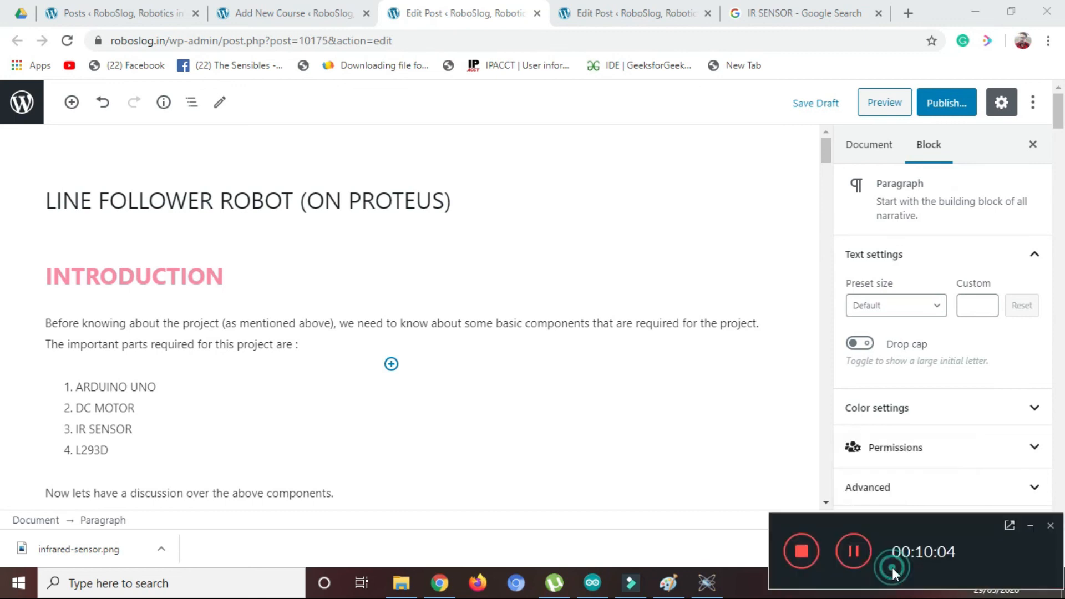